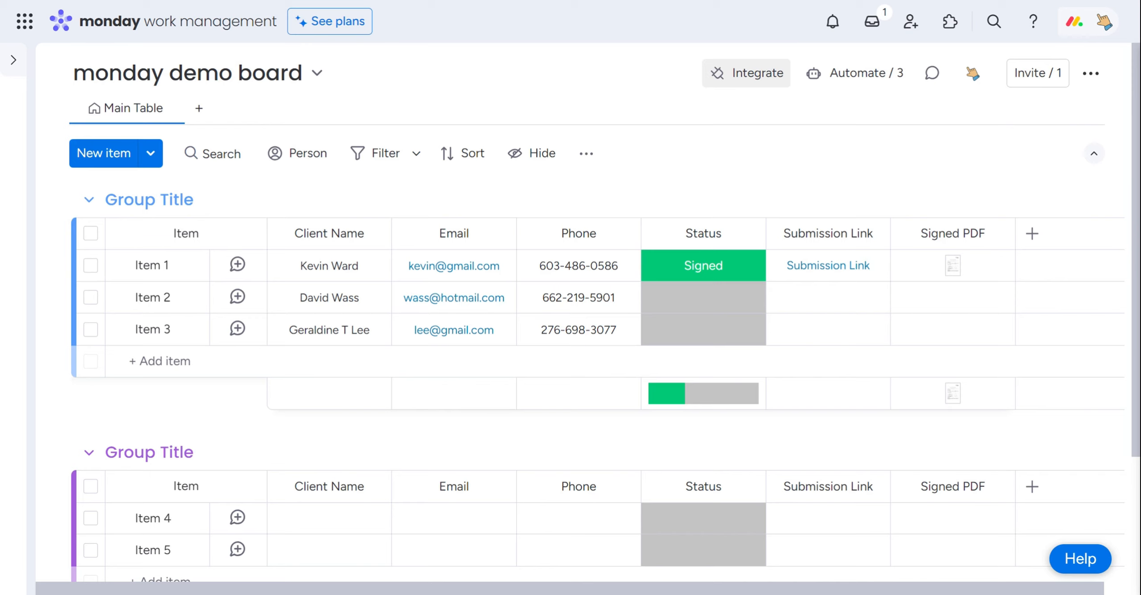
Search the integration templates for "FillF" and use the FillFaster - eSignatures template that saves the submitted PDF and changes a status
{"action": "left_click", "coordinate": [753, 84]}
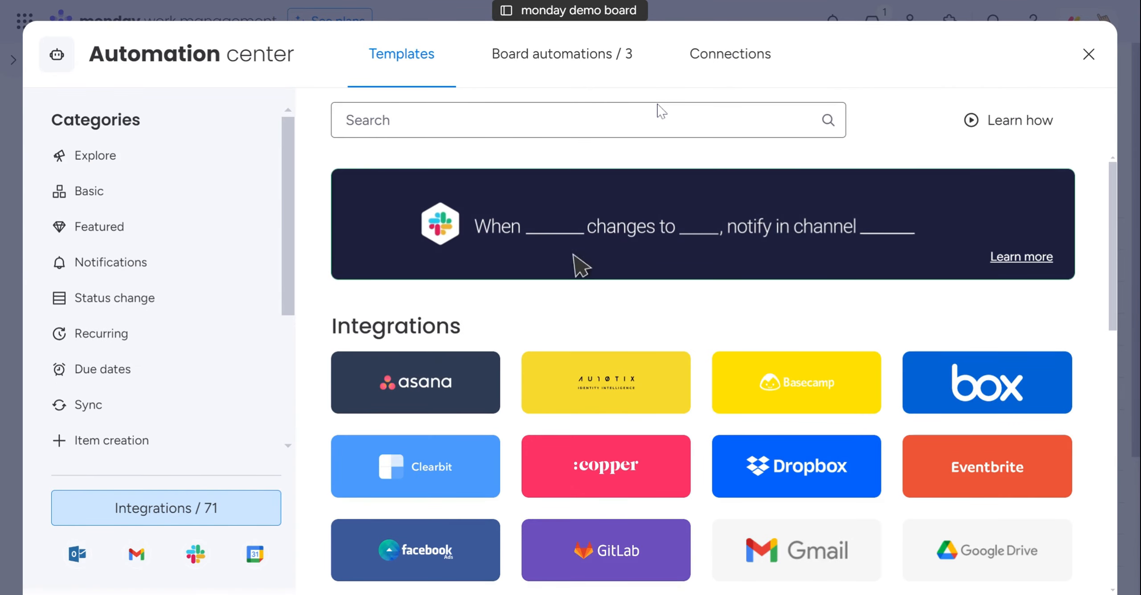
{"action": "type", "text": "FillF"}
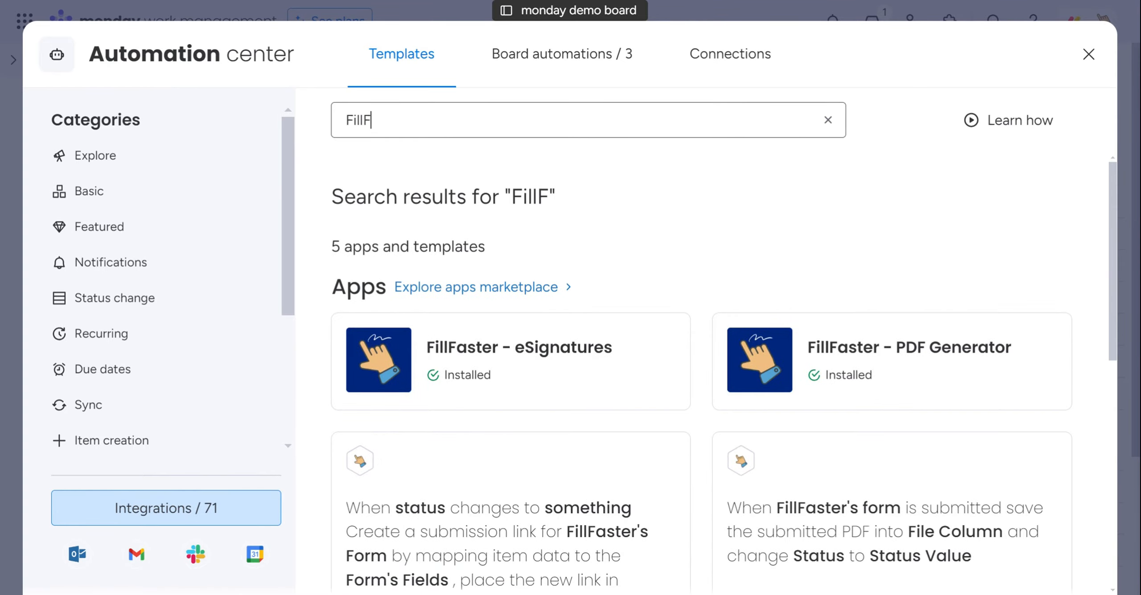
{"action": "left_click", "coordinate": [544, 375]}
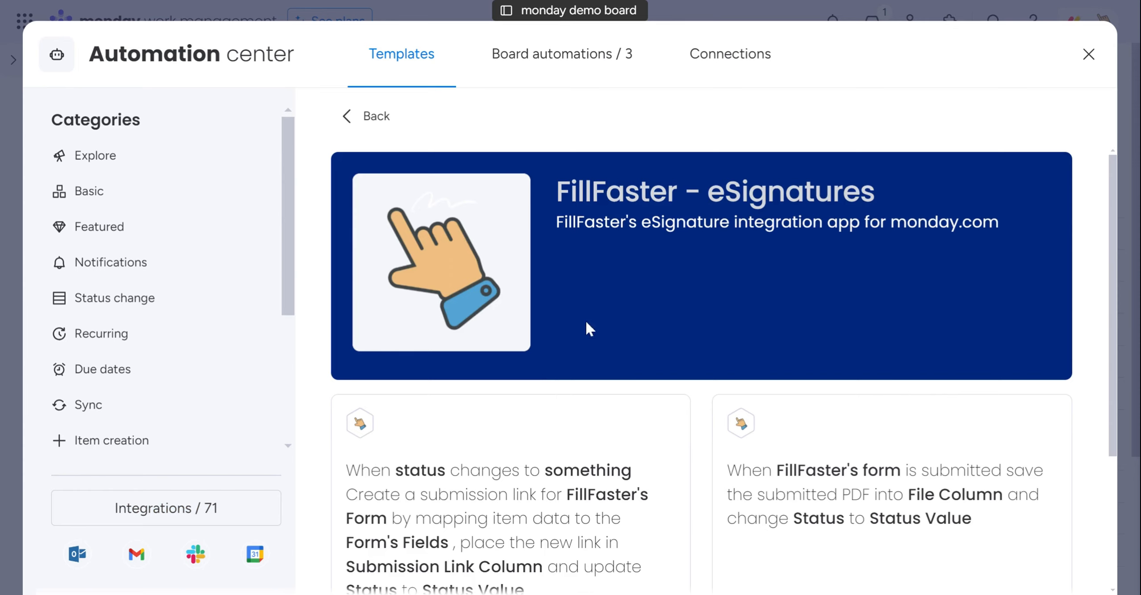
{"action": "scroll", "coordinate": [618, 294], "scroll_direction": "down", "scroll_amount": 2}
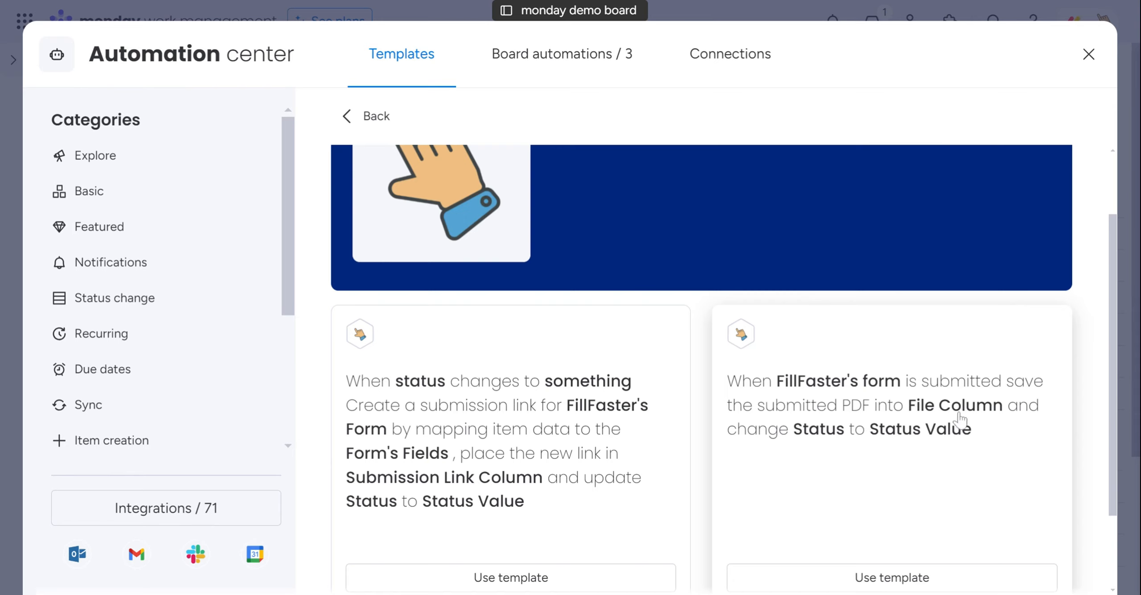
{"action": "scroll", "coordinate": [917, 515], "scroll_direction": "down", "scroll_amount": 2}
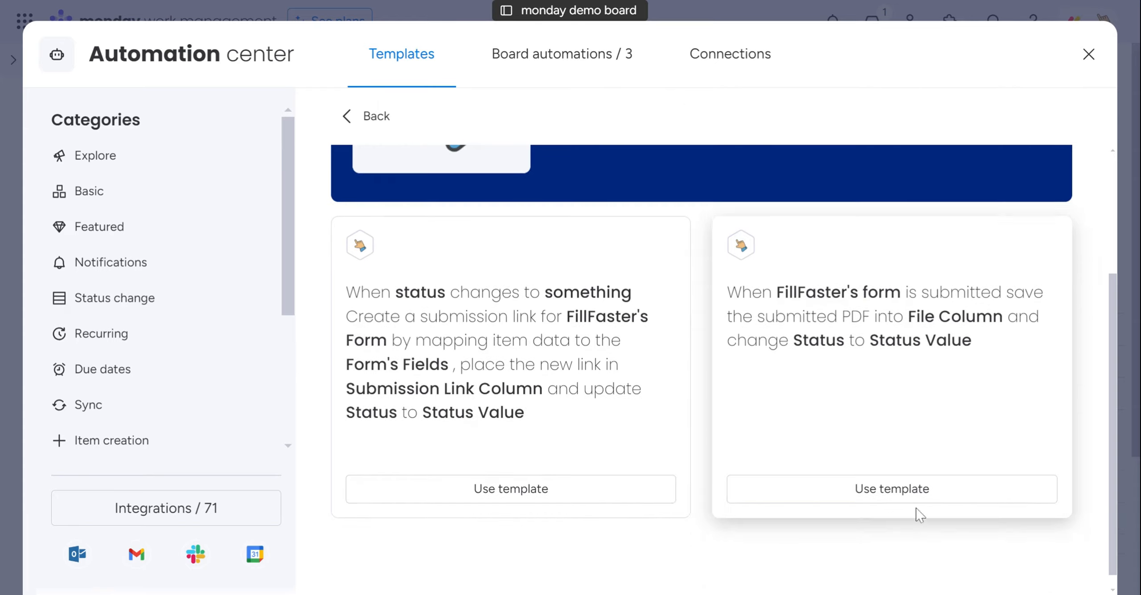
{"action": "left_click", "coordinate": [892, 506]}
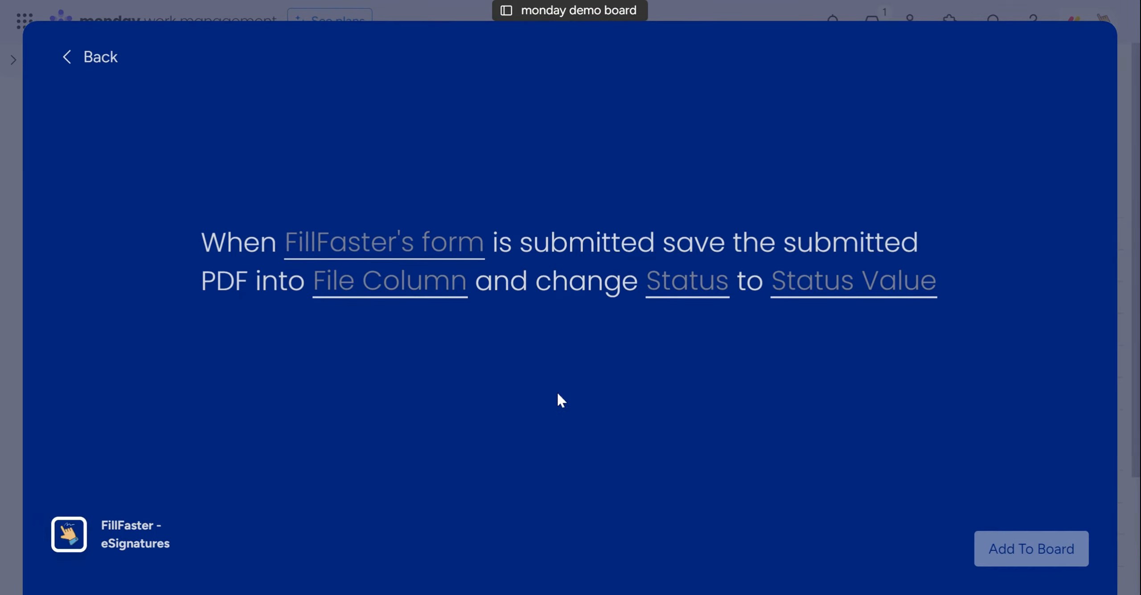
Set the automation's form to Rental Agreement Demo and its file column to Signed PDF
{"action": "left_click", "coordinate": [333, 254]}
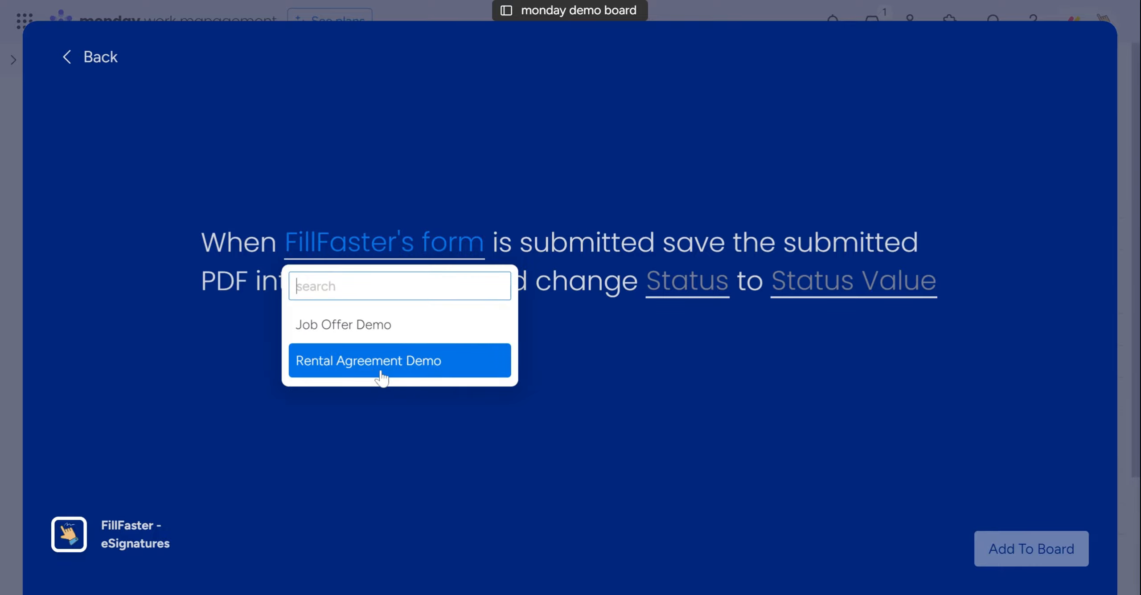
{"action": "left_click", "coordinate": [394, 376]}
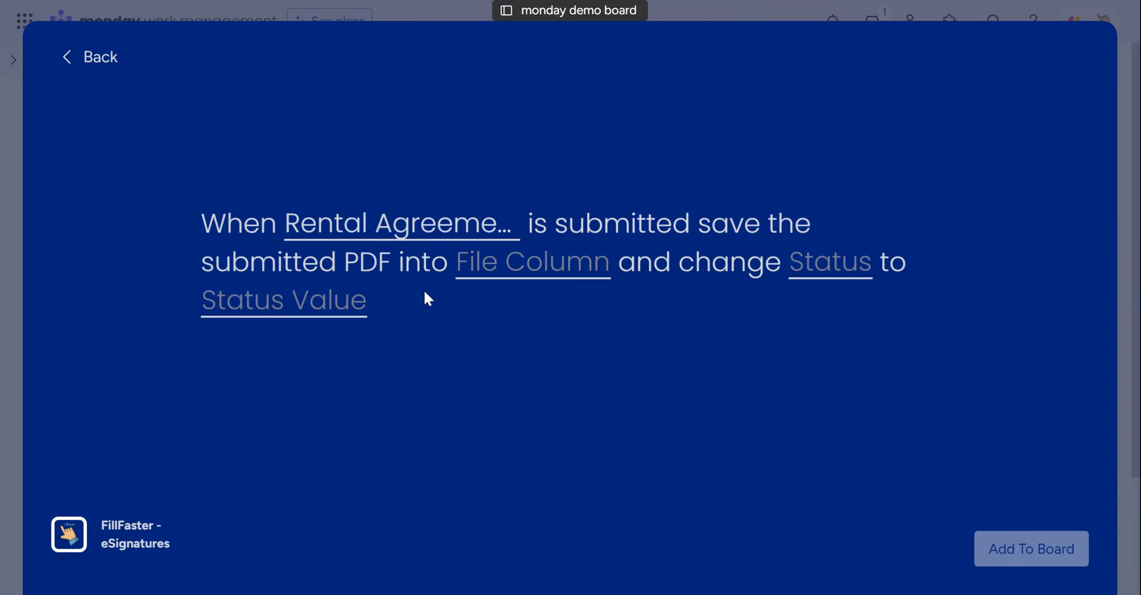
{"action": "left_click", "coordinate": [523, 276]}
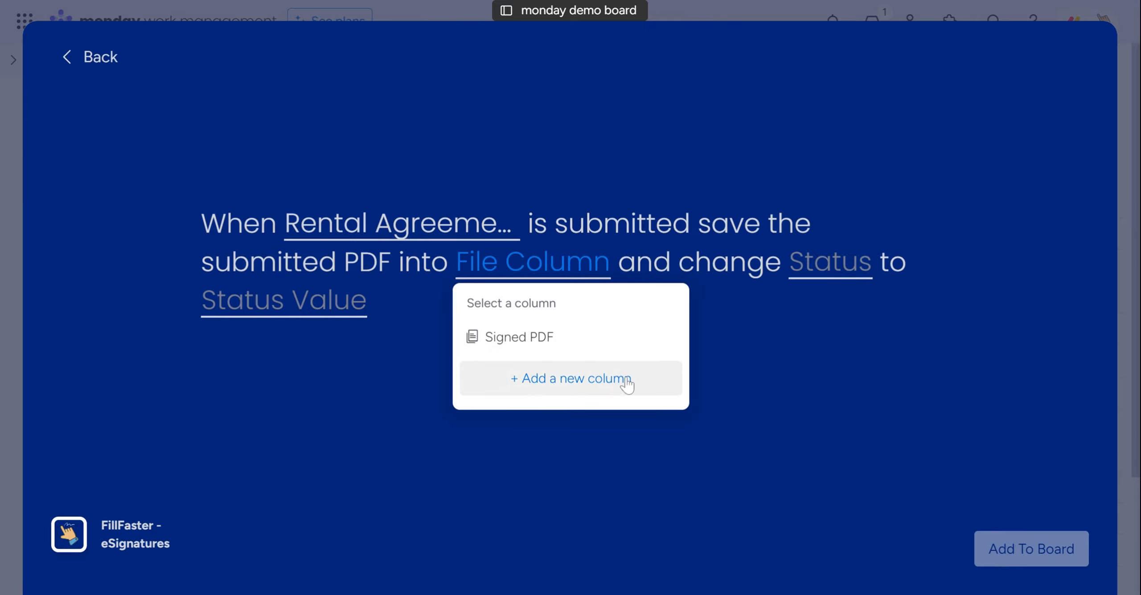
{"action": "left_click", "coordinate": [619, 349]}
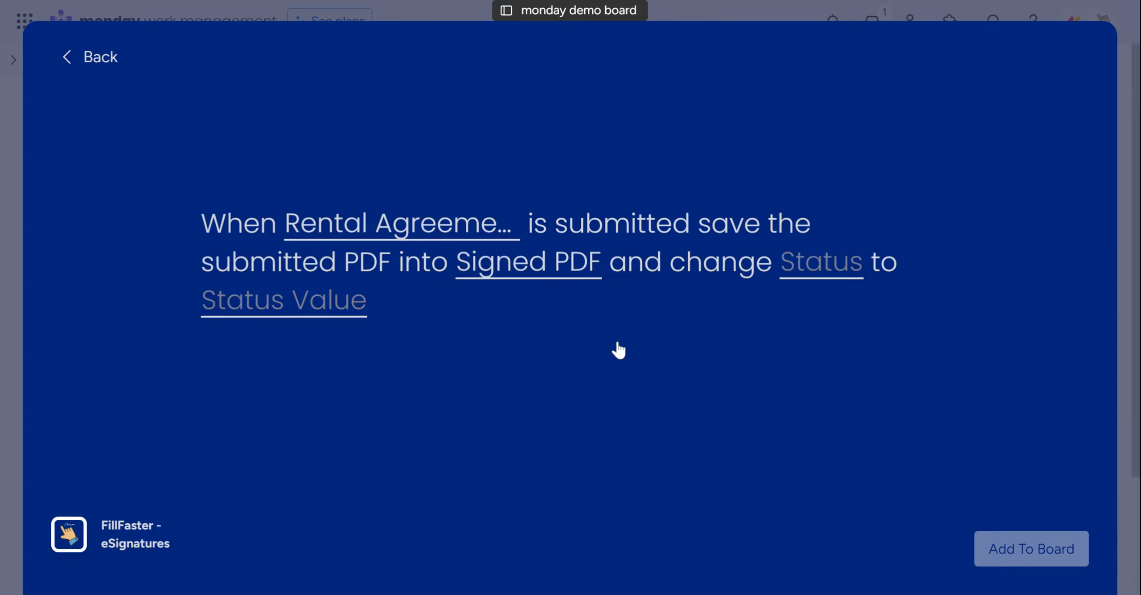
Have the automation change the Status column to Signed, add it to the board and close the Automation center
{"action": "left_click", "coordinate": [816, 276]}
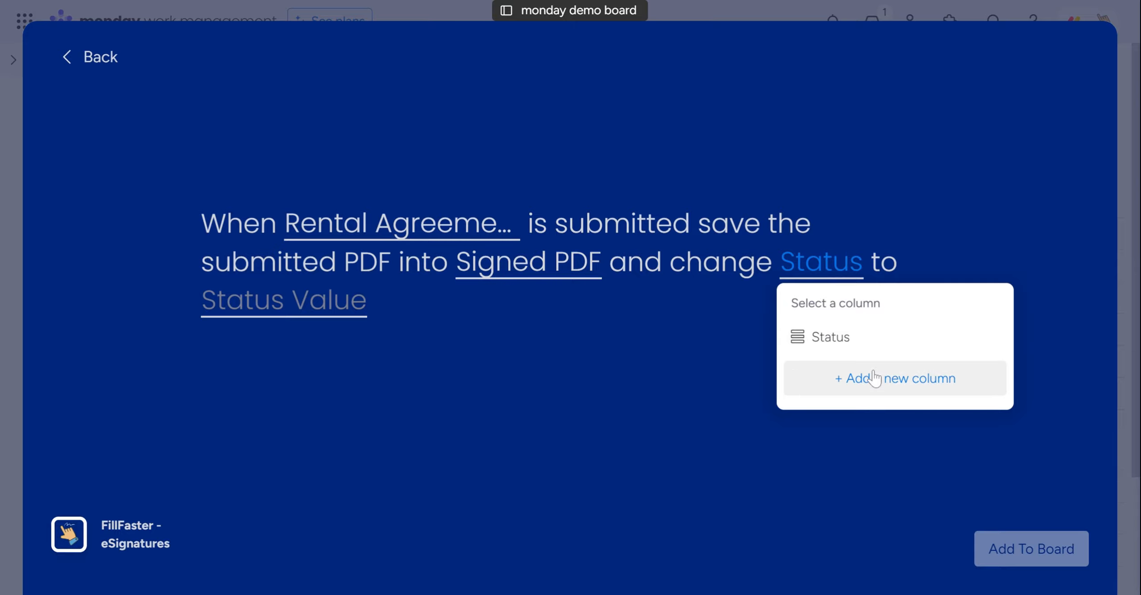
{"action": "left_click", "coordinate": [867, 346]}
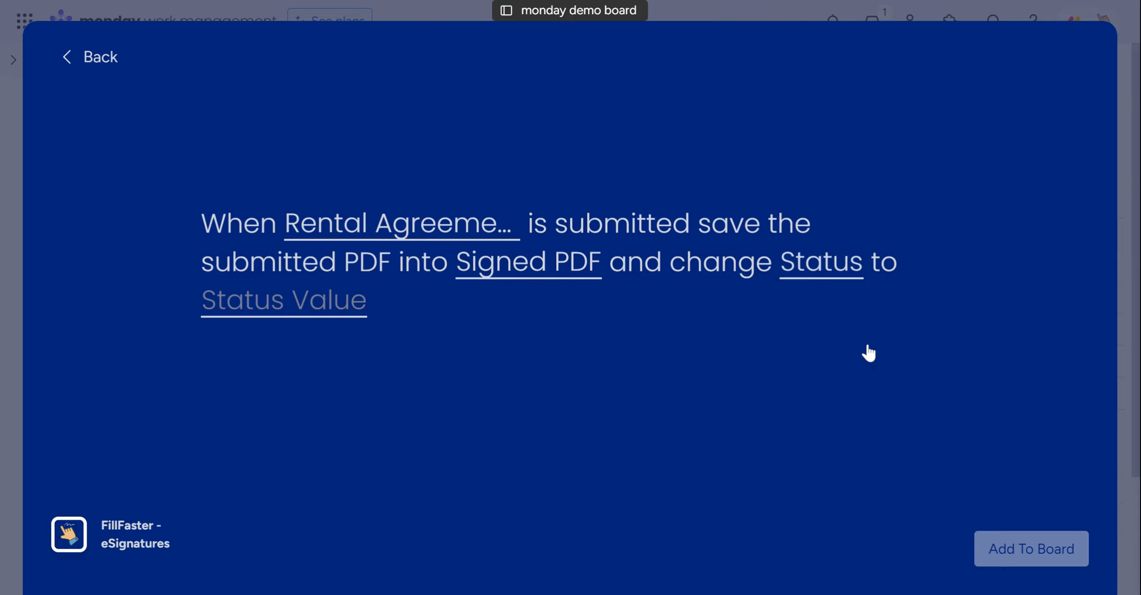
{"action": "left_click", "coordinate": [318, 314]}
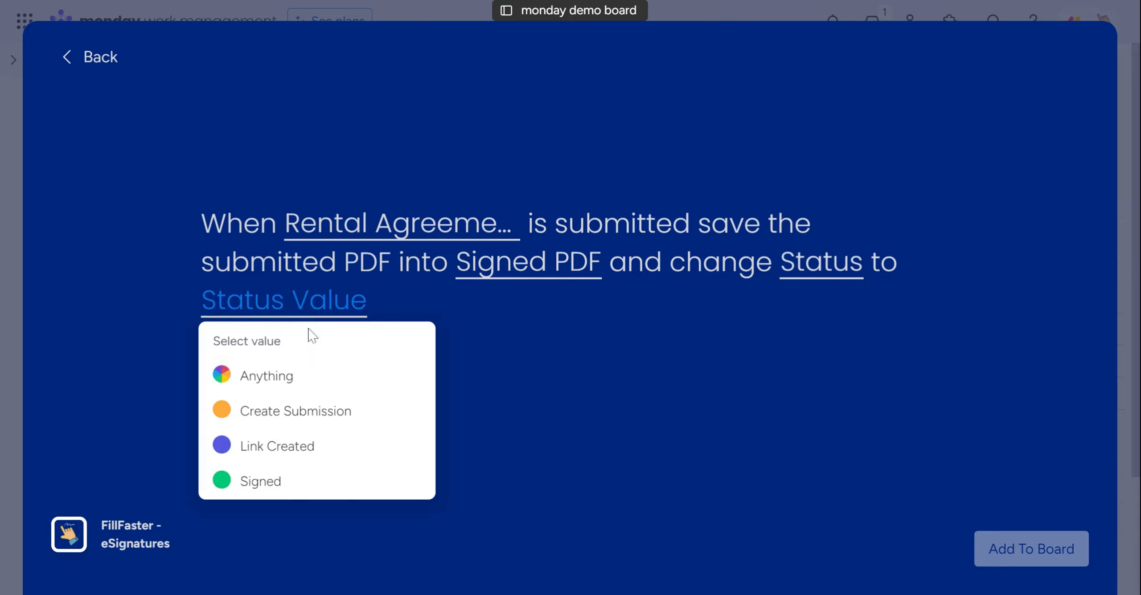
{"action": "left_click", "coordinate": [324, 492]}
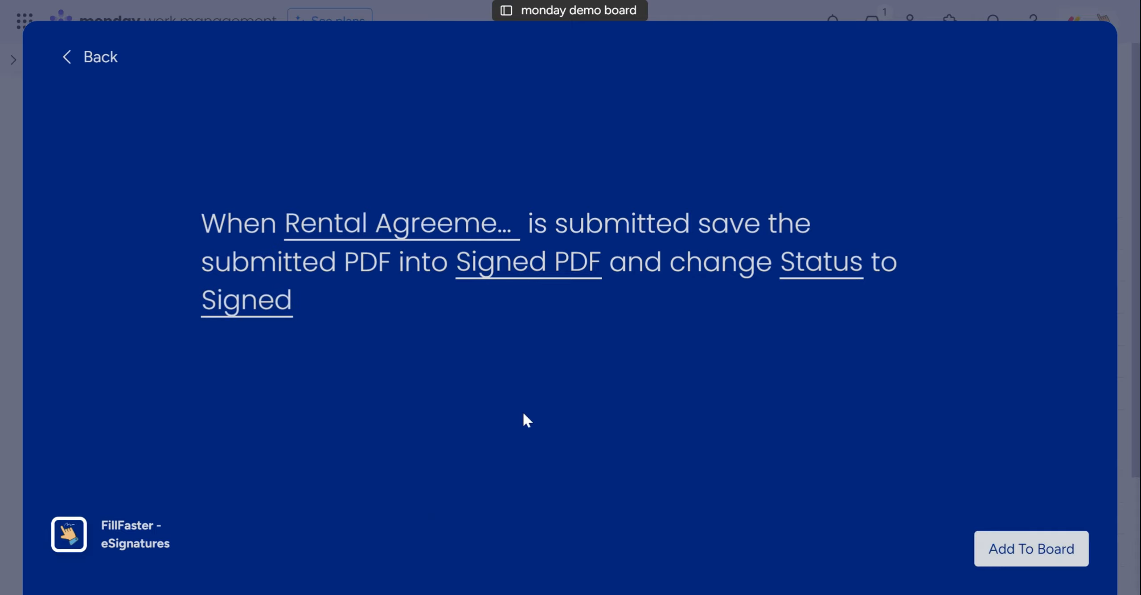
{"action": "left_click", "coordinate": [1016, 552]}
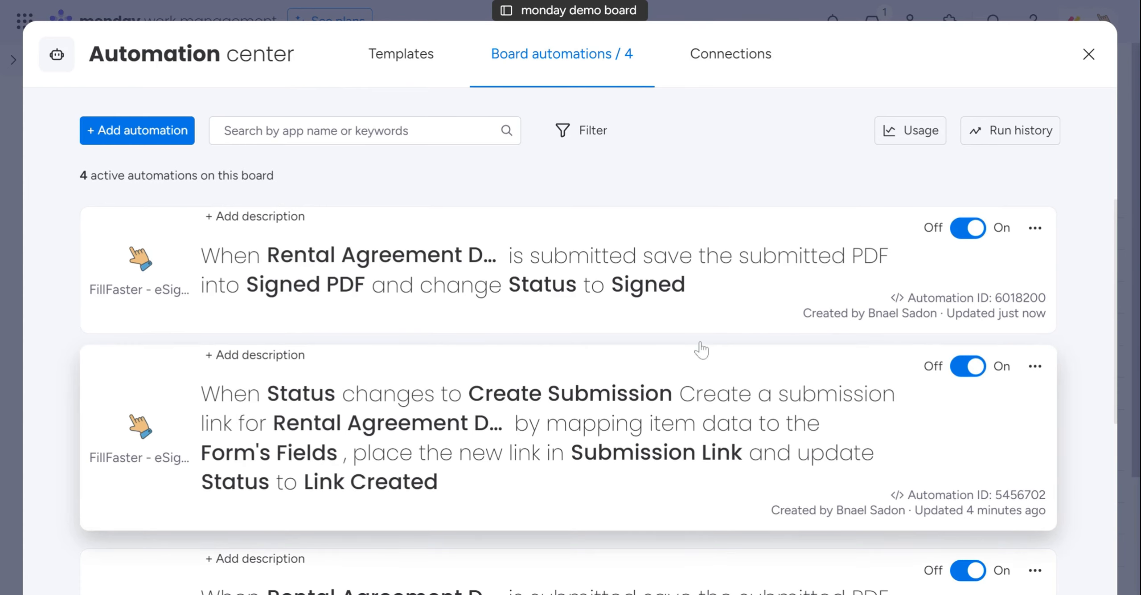
{"action": "left_click", "coordinate": [1089, 54]}
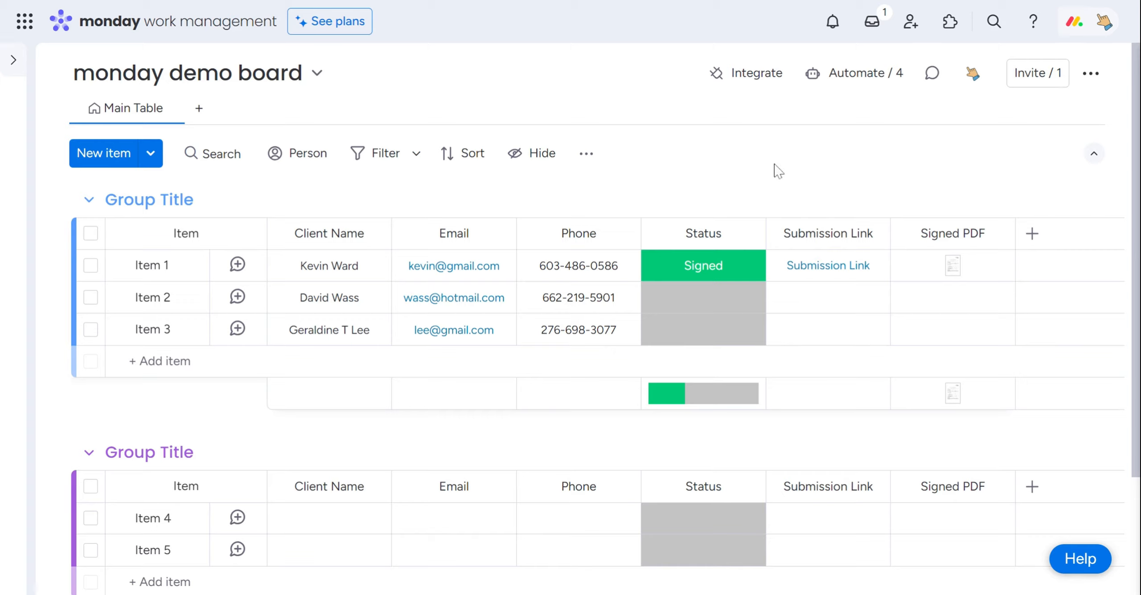
Set Item 2's status to Create Submission and open the submission link generated for it
{"action": "left_click", "coordinate": [720, 311]}
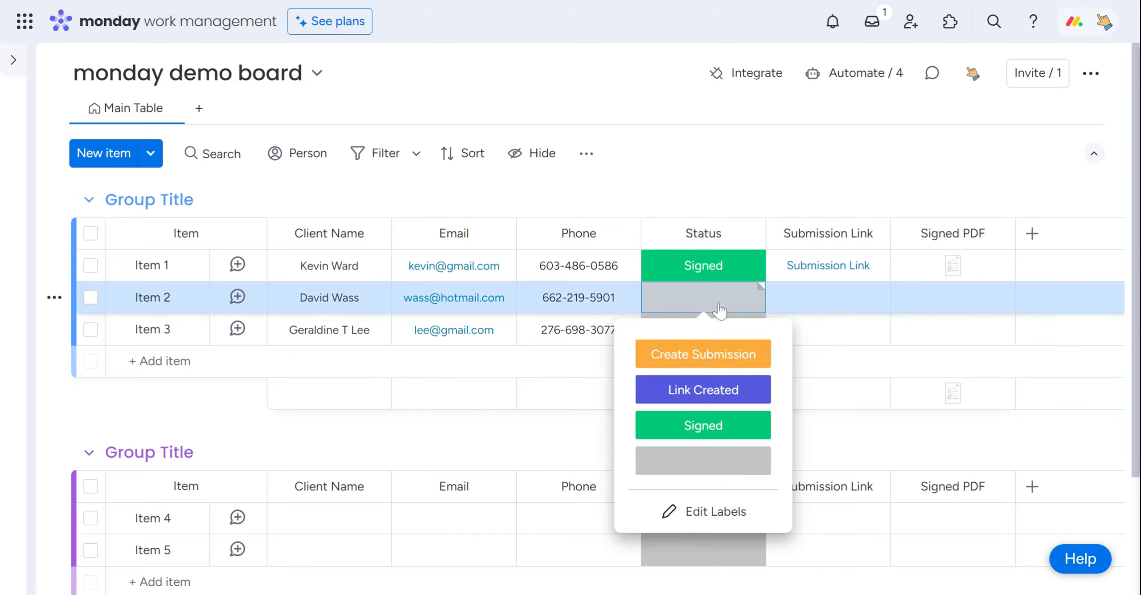
{"action": "left_click", "coordinate": [714, 366]}
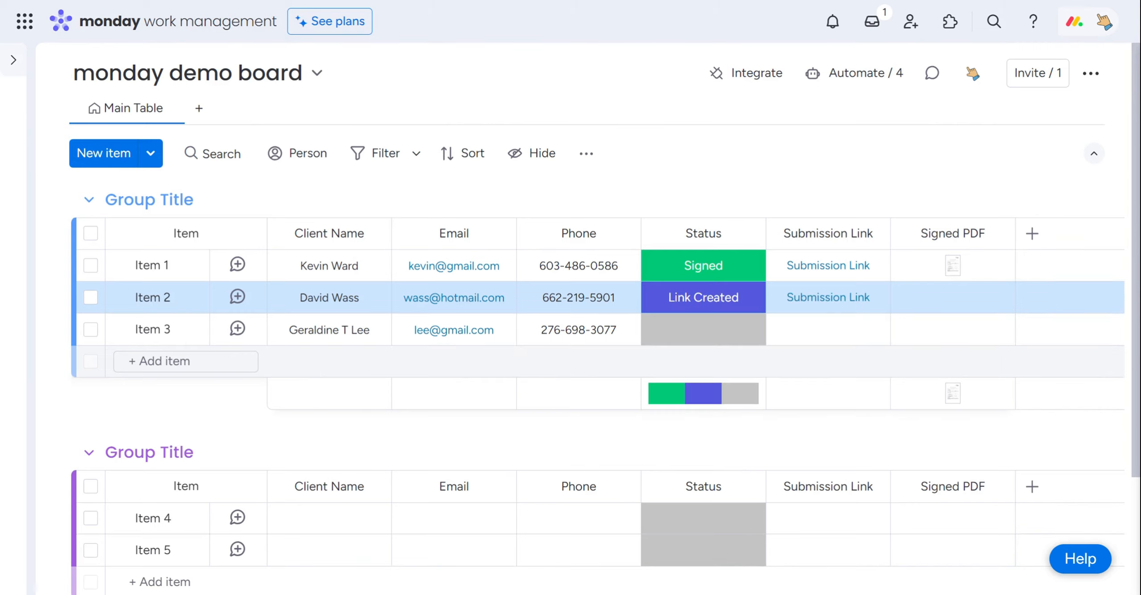
{"action": "left_click", "coordinate": [844, 308]}
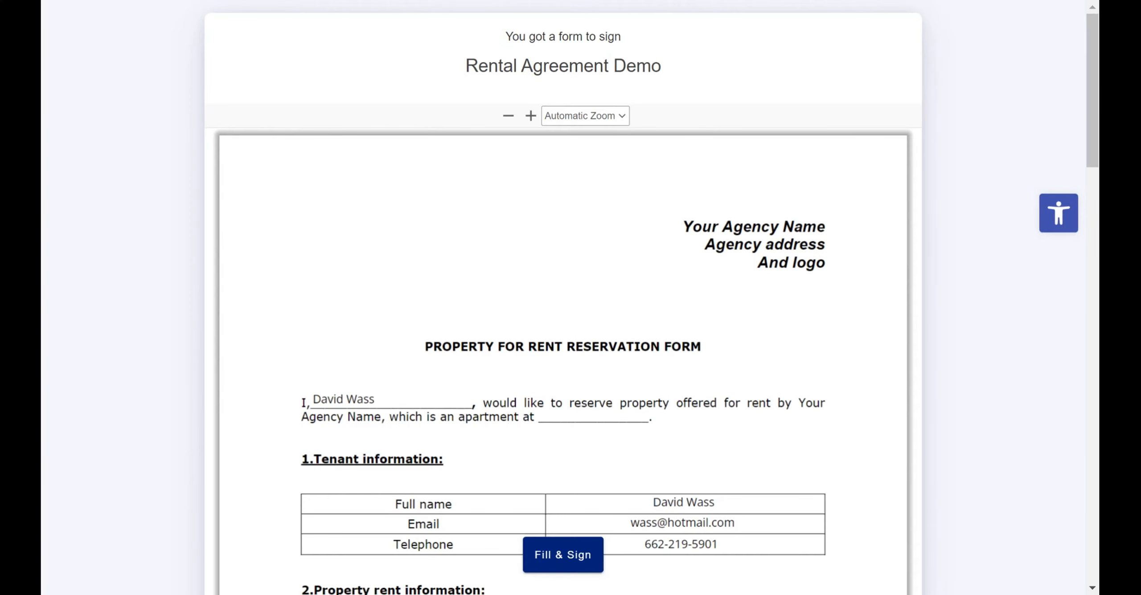
Examine the prefilled tenant details, rent information and declaration in the Rental Agreement Demo document
{"action": "scroll", "coordinate": [563, 168], "scroll_direction": "down", "scroll_amount": 2}
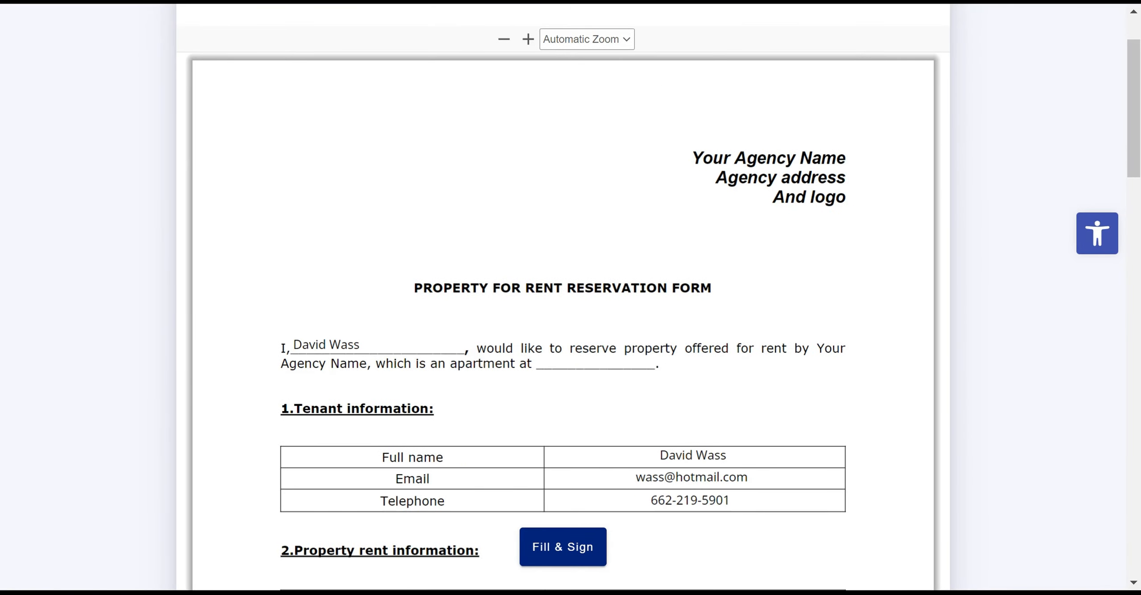
{"action": "left_click_drag", "start_coordinate": [302, 346], "coordinate": [341, 346]}
{"action": "scroll", "coordinate": [495, 319], "scroll_direction": "down", "scroll_amount": 2}
{"action": "left_click_drag", "start_coordinate": [657, 367], "coordinate": [727, 369]}
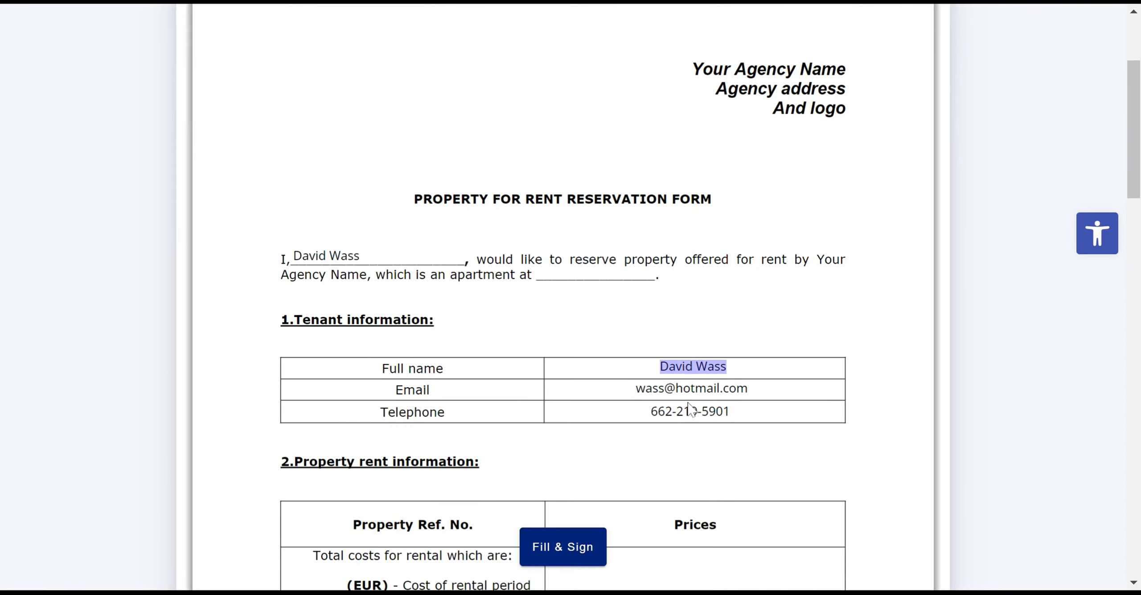
{"action": "left_click", "coordinate": [726, 403]}
{"action": "scroll", "coordinate": [764, 381], "scroll_direction": "down", "scroll_amount": 2}
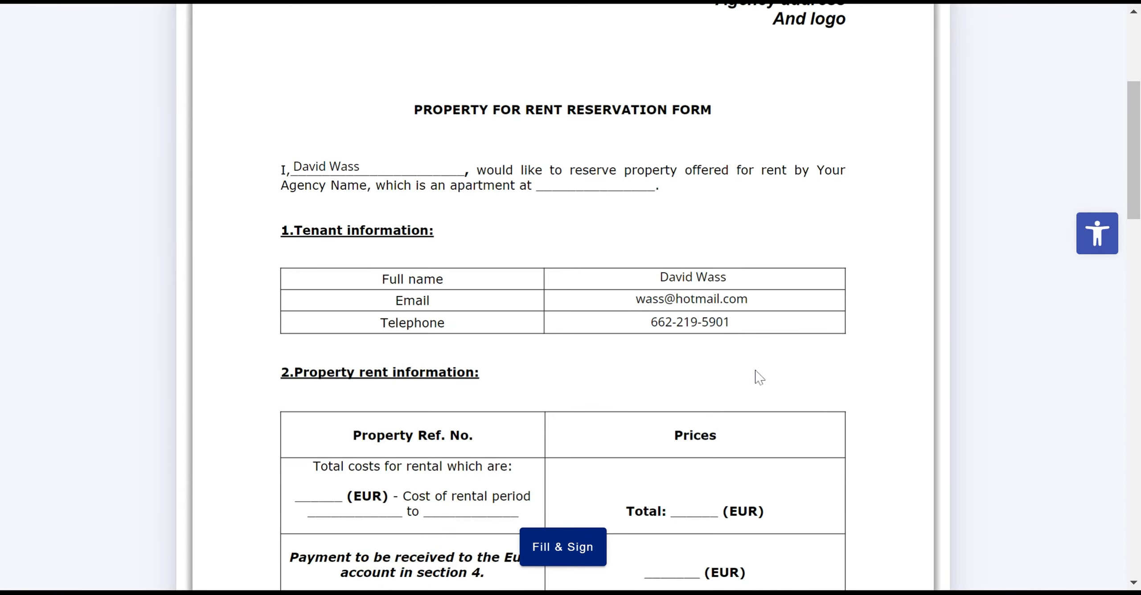
{"action": "scroll", "coordinate": [756, 375], "scroll_direction": "down", "scroll_amount": 4}
{"action": "scroll", "coordinate": [650, 286], "scroll_direction": "down", "scroll_amount": 2}
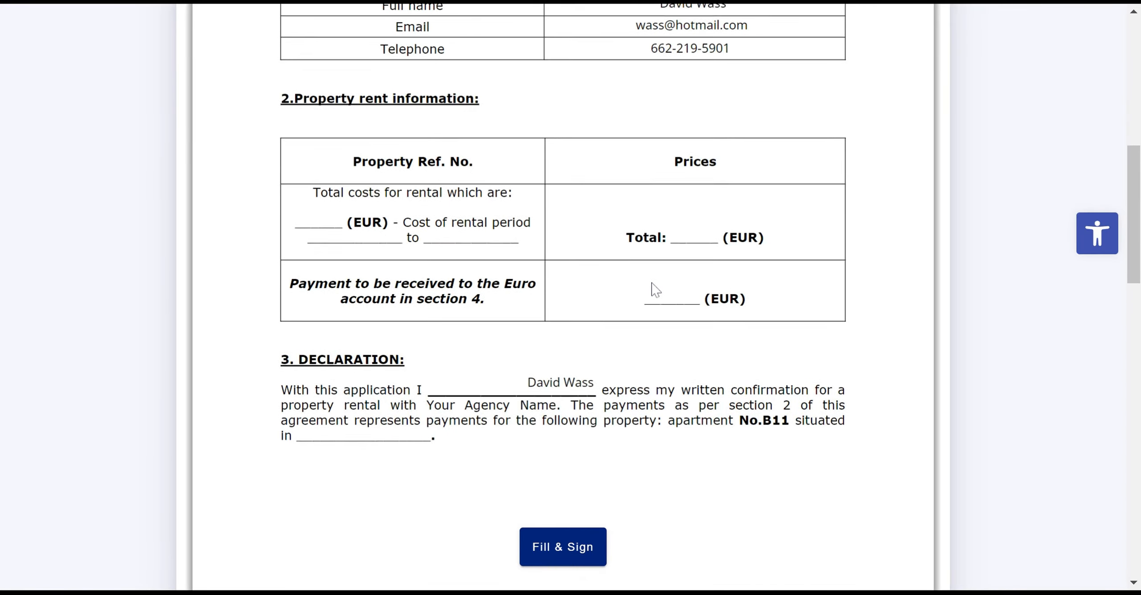
{"action": "scroll", "coordinate": [656, 307], "scroll_direction": "up", "scroll_amount": 8}
Start filling the rental agreement form, choose Apartment 2 and draw a freehand signature in the signature box
{"action": "left_click", "coordinate": [575, 548]}
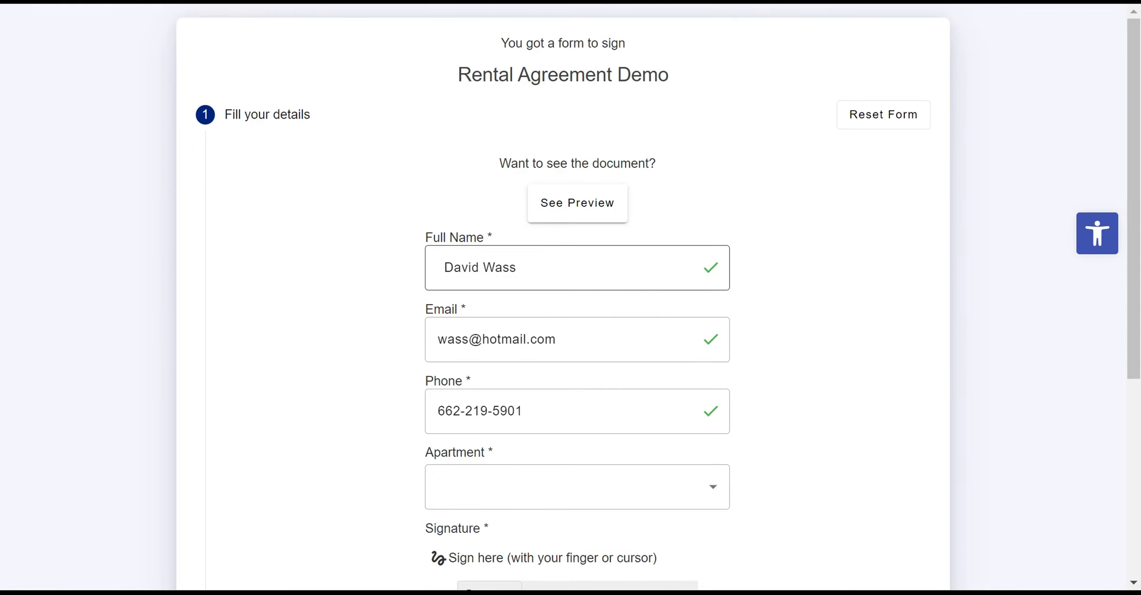
{"action": "scroll", "coordinate": [587, 421], "scroll_direction": "down", "scroll_amount": 2}
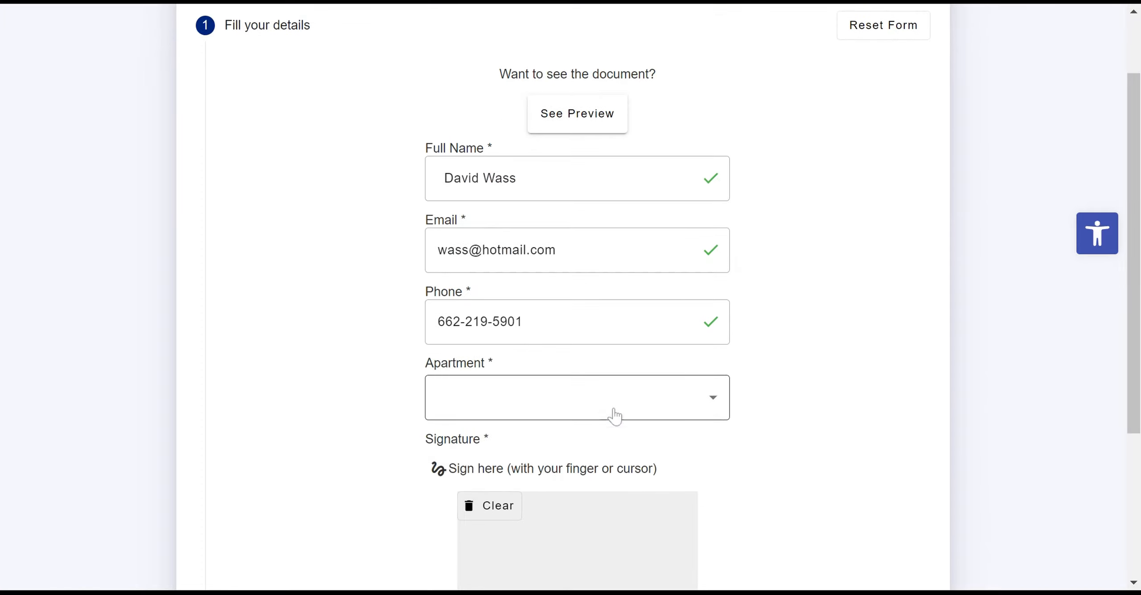
{"action": "left_click", "coordinate": [614, 417]}
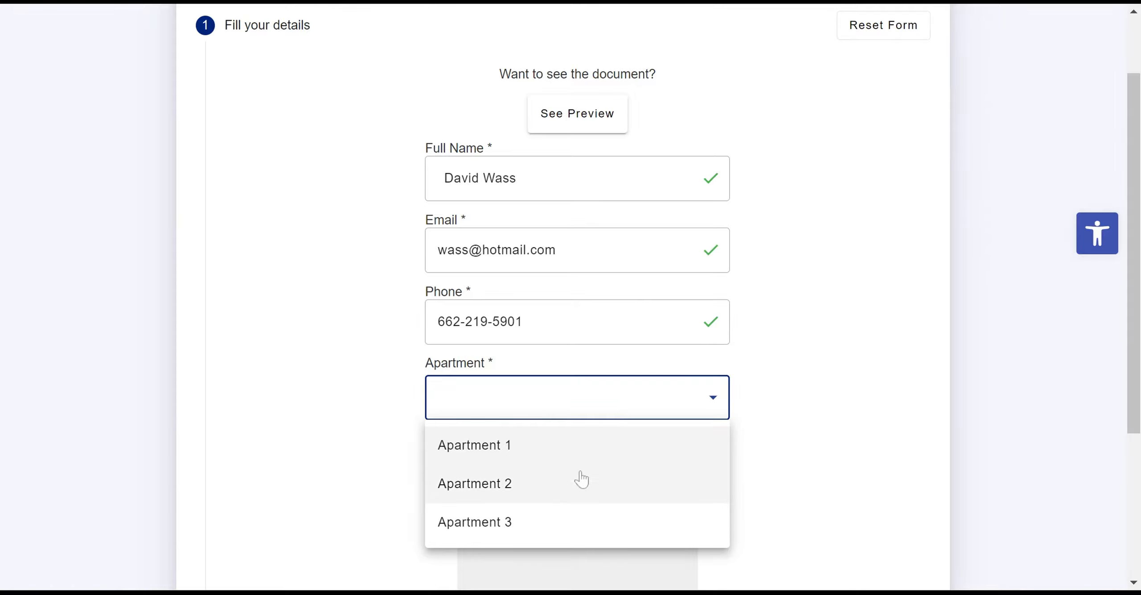
{"action": "left_click", "coordinate": [539, 497]}
{"action": "scroll", "coordinate": [677, 401], "scroll_direction": "down", "scroll_amount": 2}
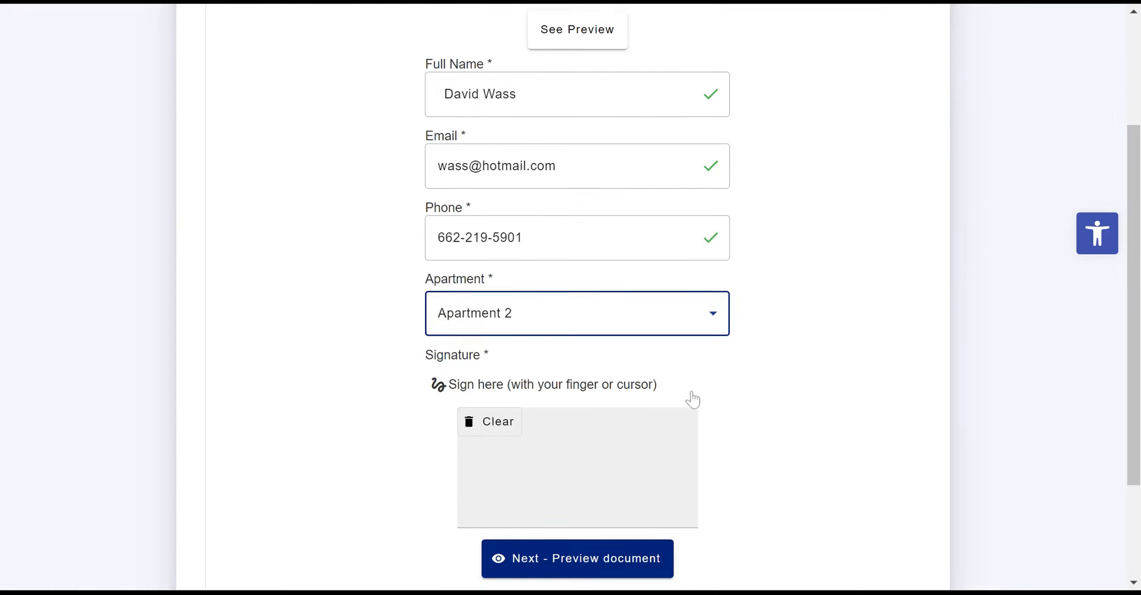
{"action": "mouse_move", "coordinate": [628, 429]}
{"action": "left_mouse_down"}
{"action": "mouse_move", "coordinate": [550, 461]}
{"action": "mouse_move", "coordinate": [470, 459]}
{"action": "left_mouse_up"}
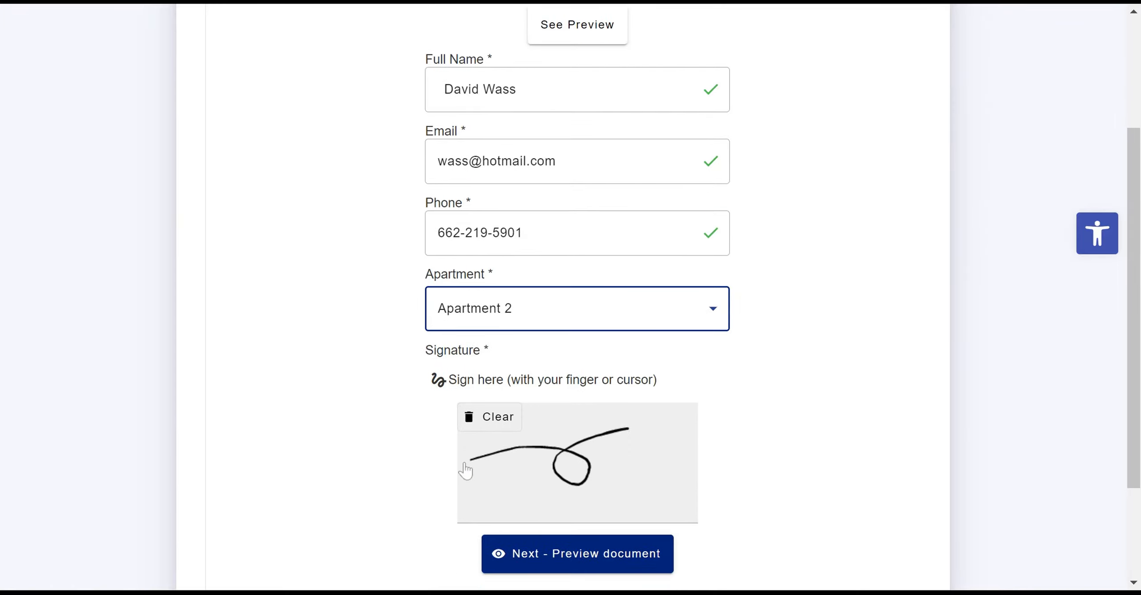
Preview the completed rental agreement, then submit and send it
{"action": "left_click", "coordinate": [543, 563]}
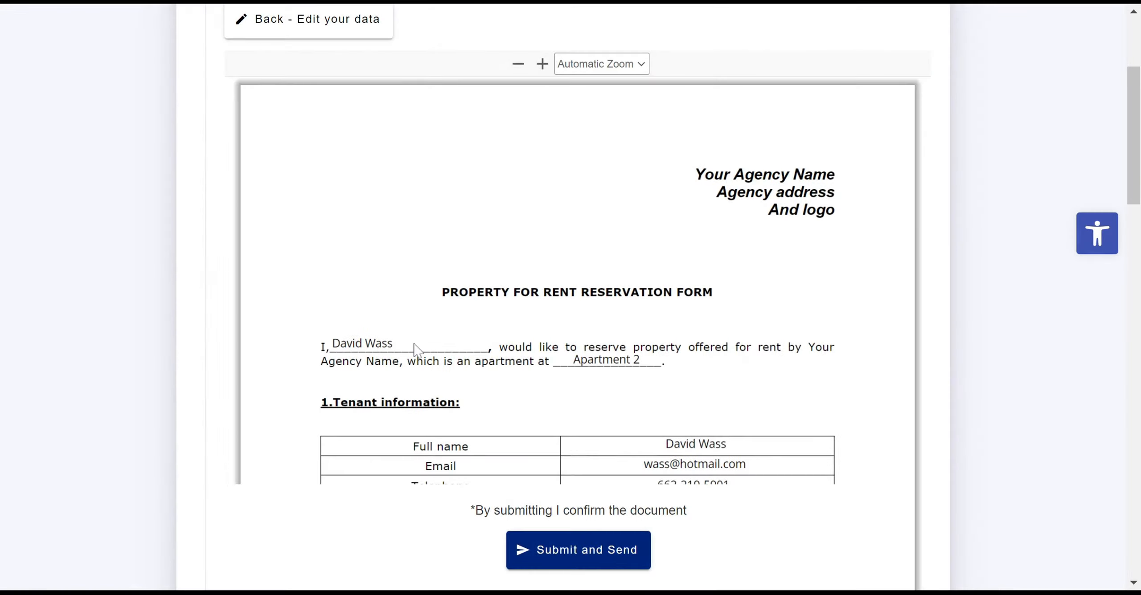
{"action": "scroll", "coordinate": [561, 325], "scroll_direction": "down", "scroll_amount": 2}
{"action": "scroll", "coordinate": [564, 329], "scroll_direction": "down", "scroll_amount": 6}
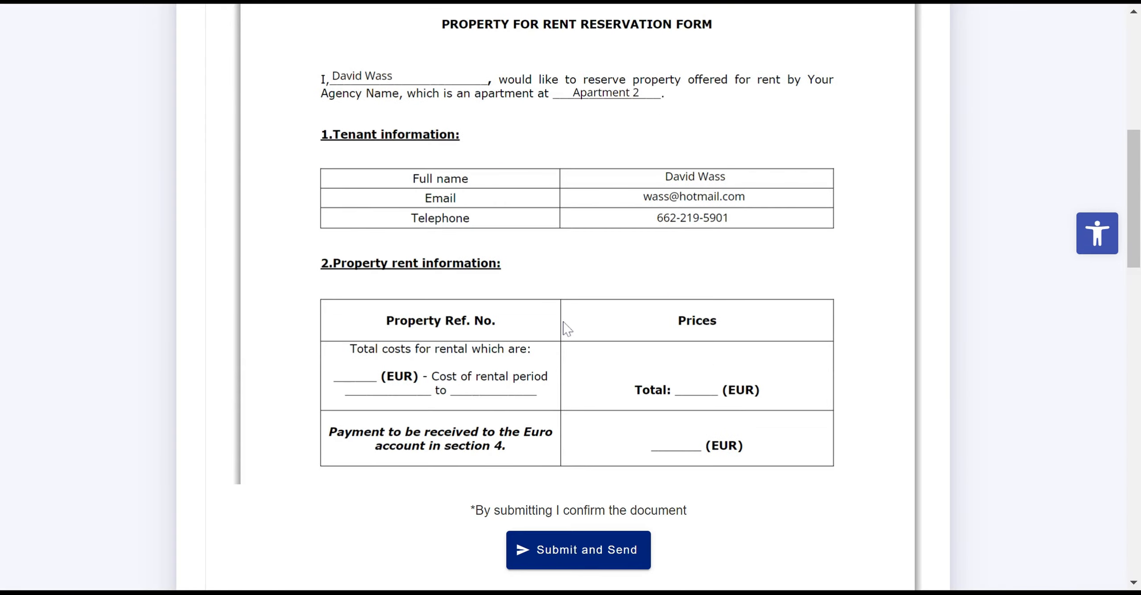
{"action": "left_click", "coordinate": [584, 565]}
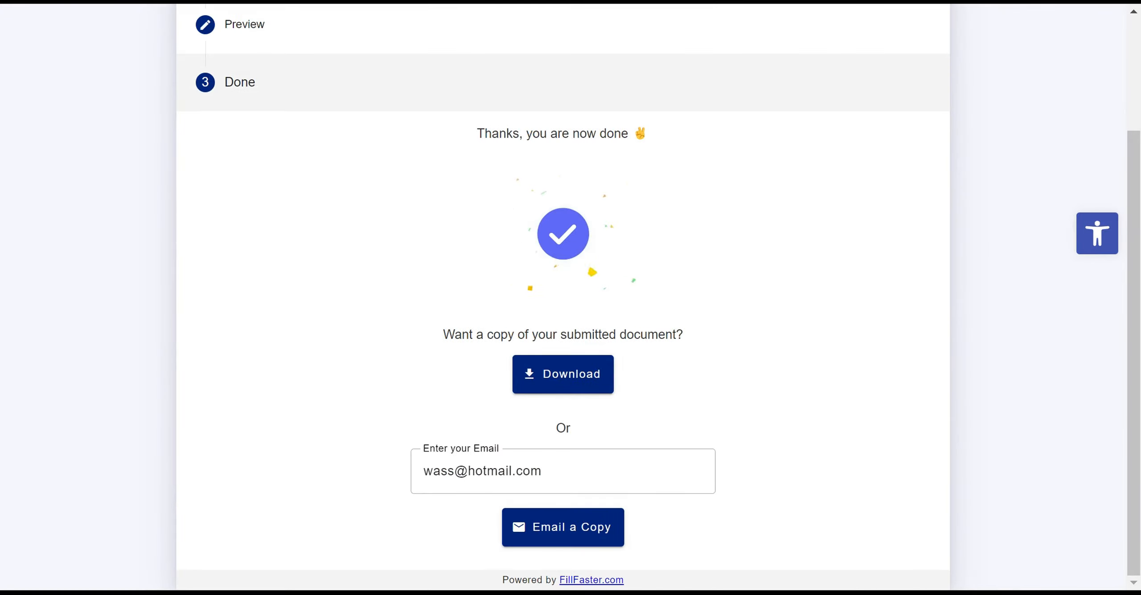
{"action": "scroll", "coordinate": [681, 360], "scroll_direction": "up", "scroll_amount": 2}
{"action": "scroll", "coordinate": [679, 360], "scroll_direction": "up", "scroll_amount": 2}
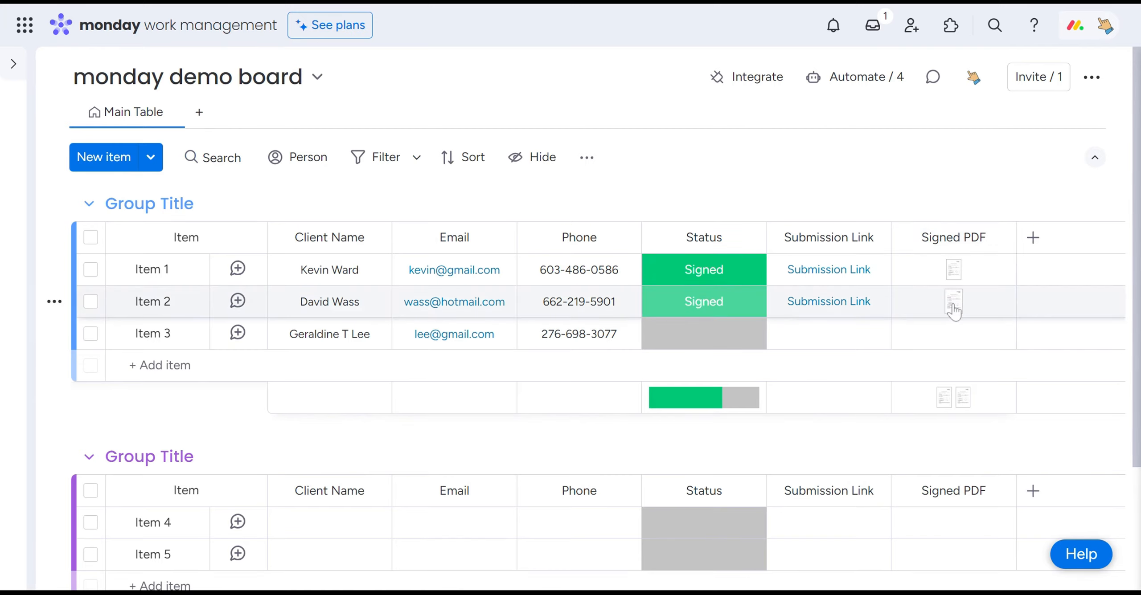
Open Item 2's signed PDF and examine the tenant details, apartment and declaration on its first page
{"action": "mouse_move", "coordinate": [954, 312]}
{"action": "left_click", "coordinate": [953, 305]}
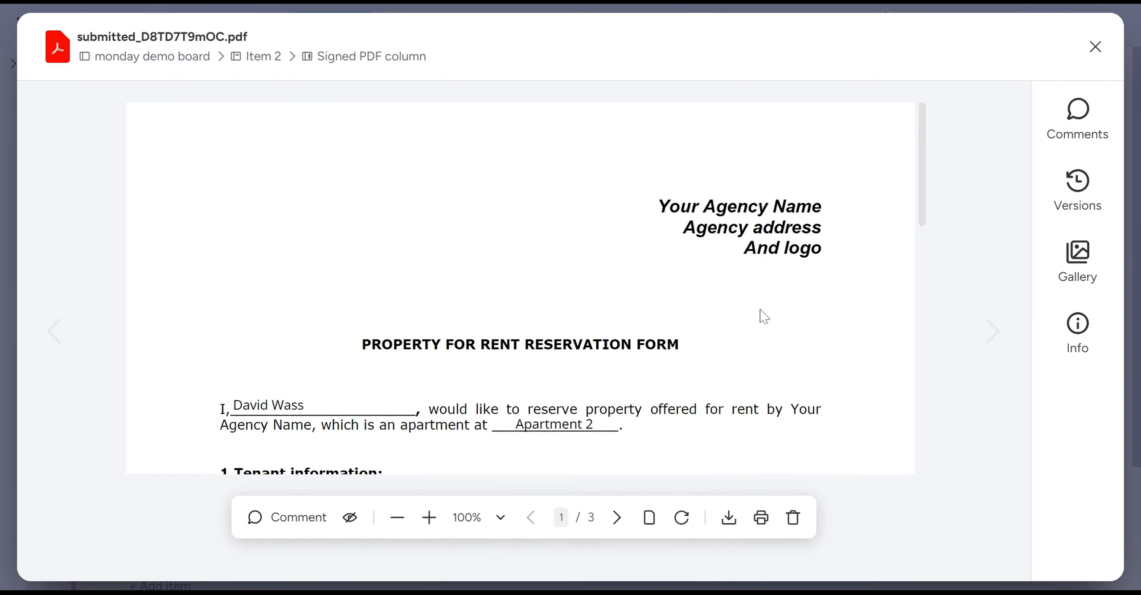
{"action": "scroll", "coordinate": [542, 338], "scroll_direction": "down", "scroll_amount": 2}
{"action": "left_click_drag", "start_coordinate": [340, 318], "coordinate": [264, 318]}
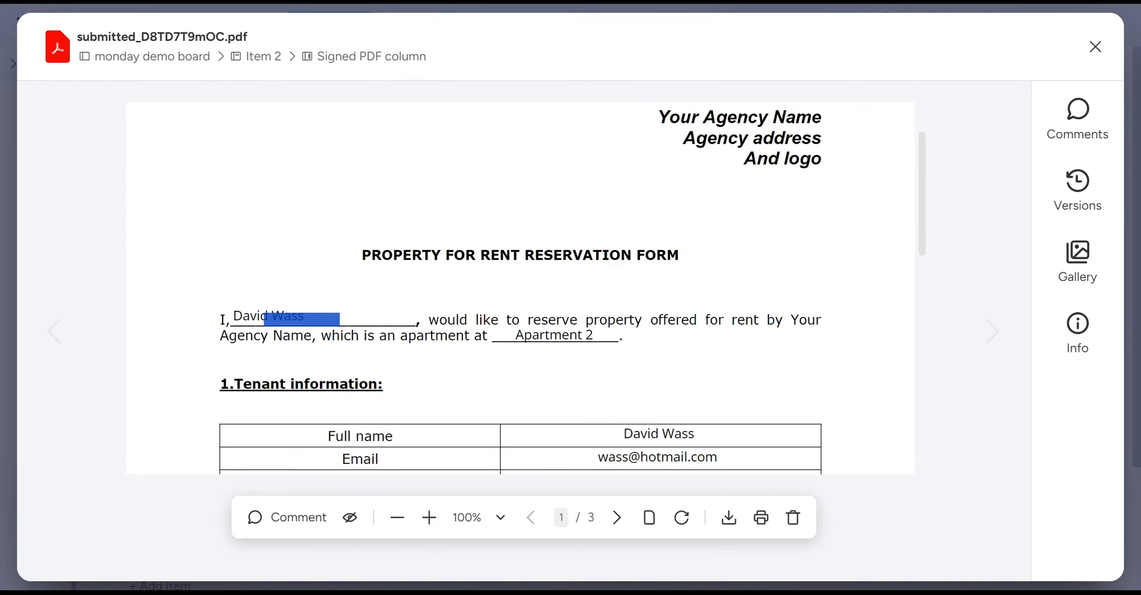
{"action": "left_click", "coordinate": [533, 332]}
{"action": "scroll", "coordinate": [523, 317], "scroll_direction": "down", "scroll_amount": 2}
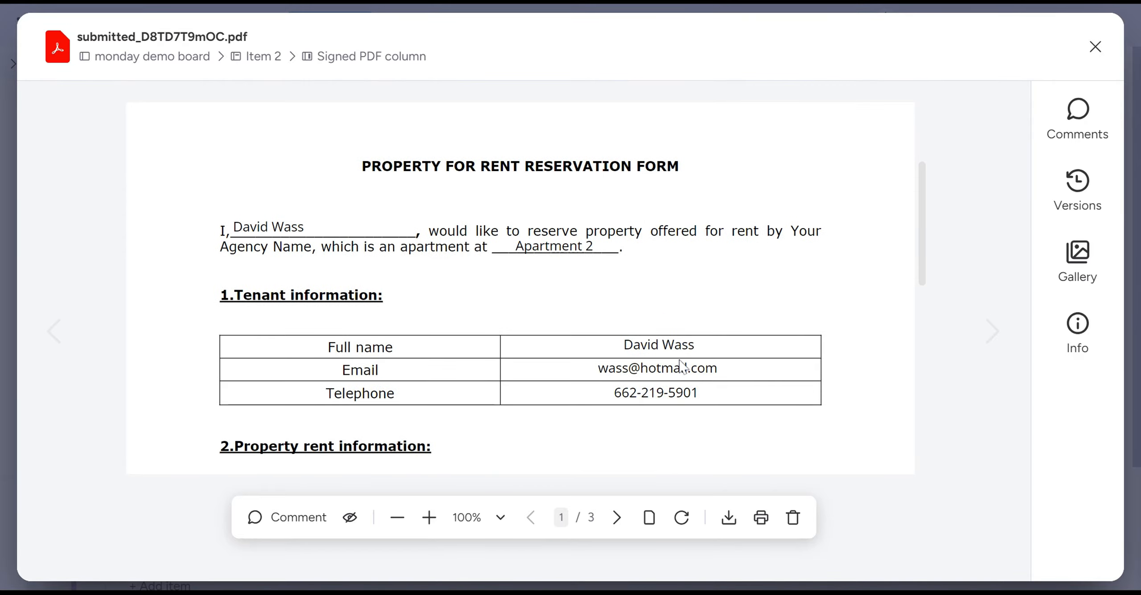
{"action": "scroll", "coordinate": [688, 363], "scroll_direction": "down", "scroll_amount": 4}
{"action": "scroll", "coordinate": [679, 369], "scroll_direction": "down", "scroll_amount": 9}
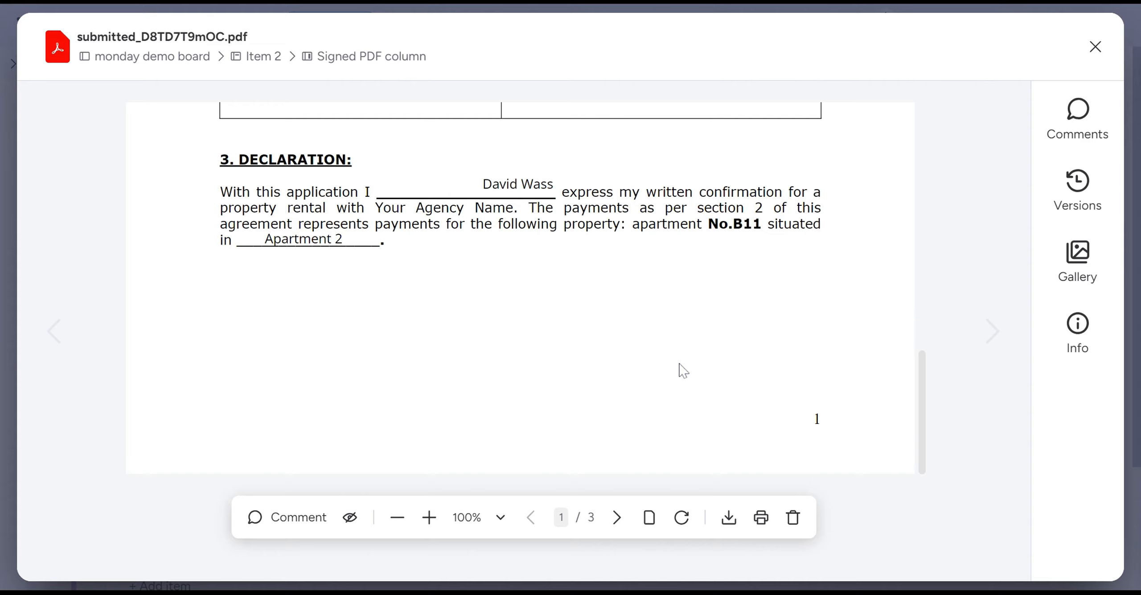
{"action": "scroll", "coordinate": [736, 341], "scroll_direction": "up", "scroll_amount": 2}
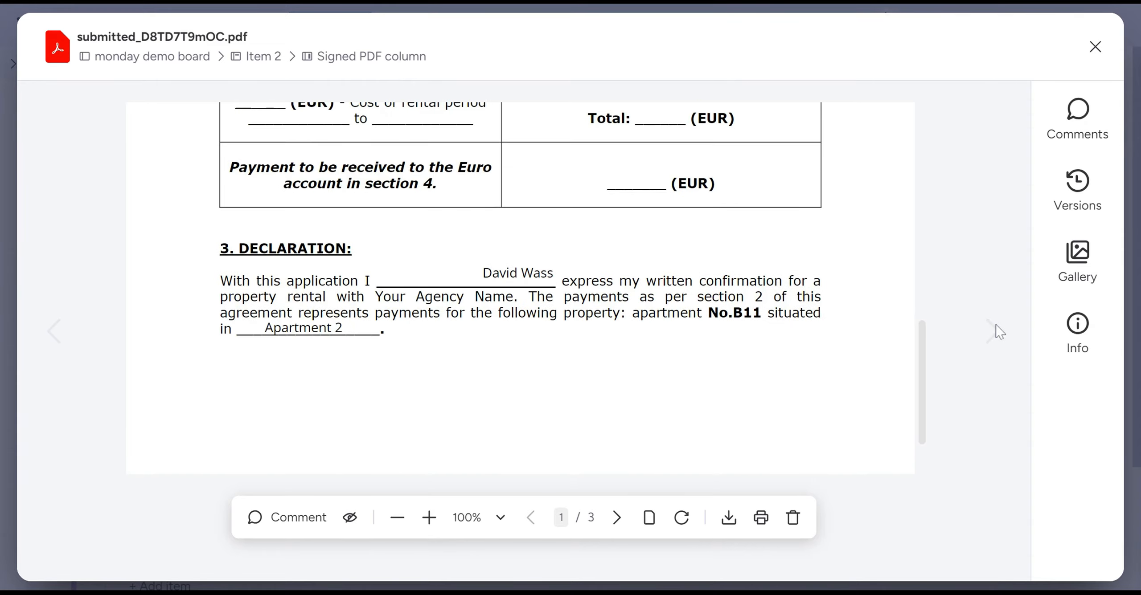
{"action": "scroll", "coordinate": [689, 360], "scroll_direction": "down", "scroll_amount": 2}
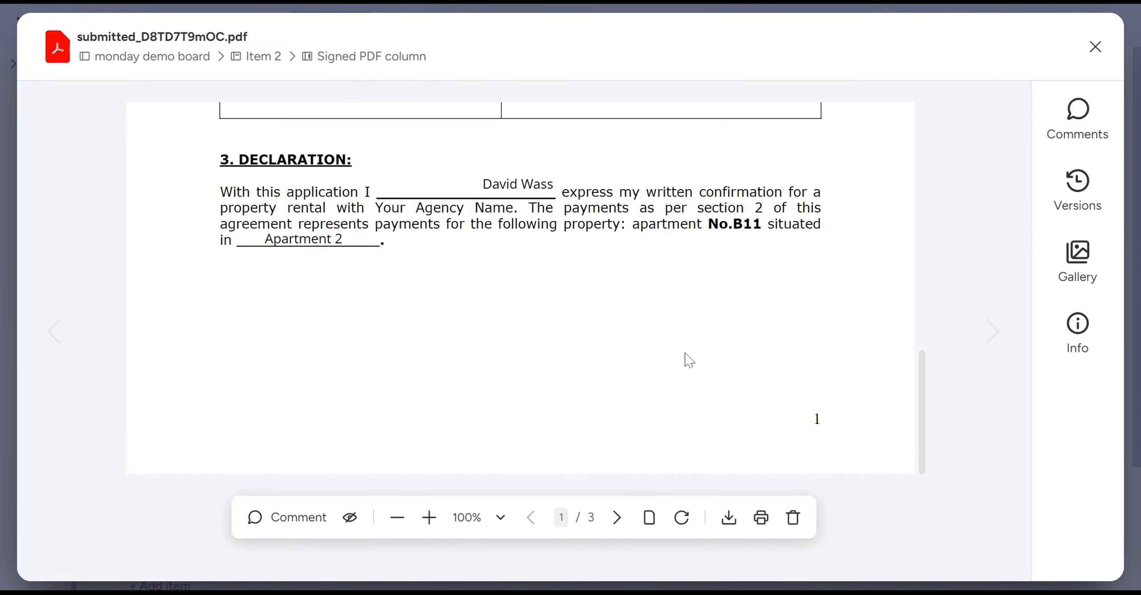
Check the tenant and agent signatures on the second page of the signed PDF and close the file
{"action": "left_click", "coordinate": [617, 518]}
{"action": "scroll", "coordinate": [611, 433], "scroll_direction": "down", "scroll_amount": 10}
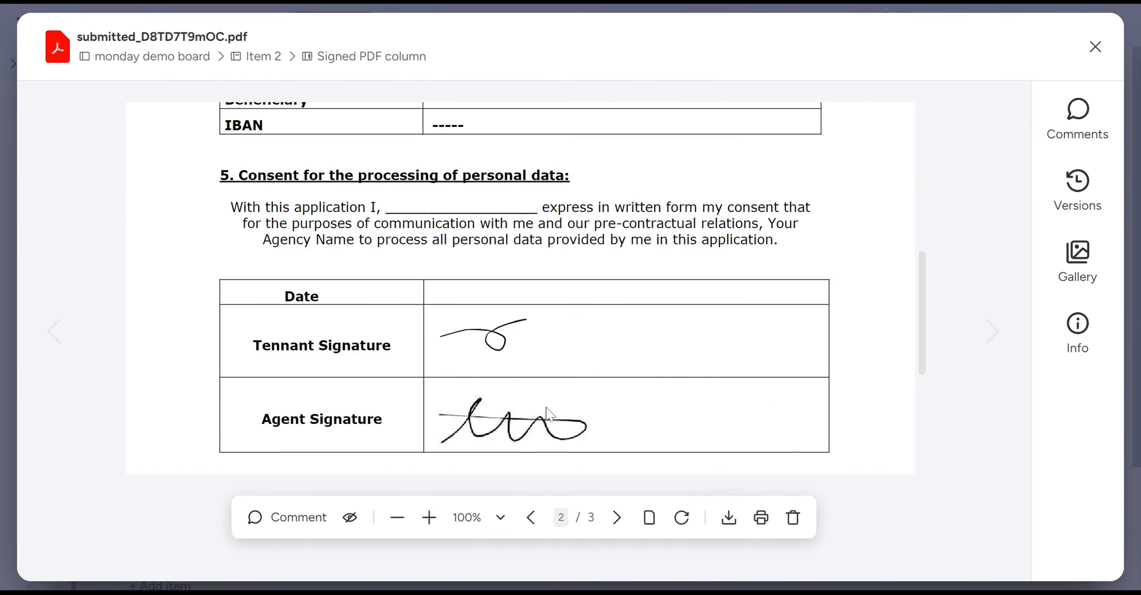
{"action": "left_click", "coordinate": [1095, 47]}
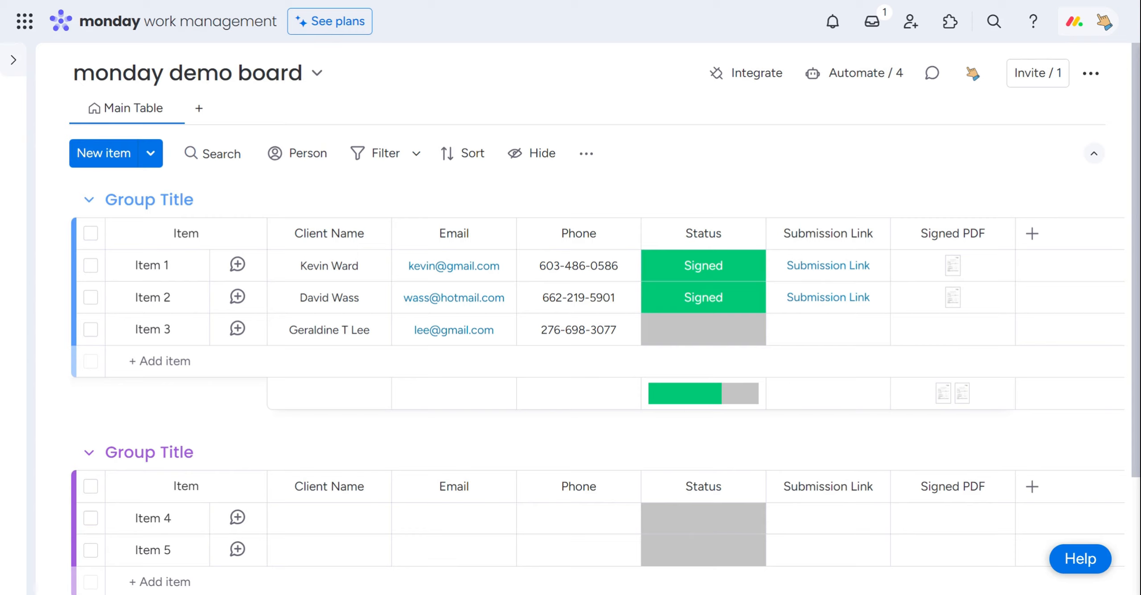
Start a new board automation with the FillFaster trigger for when the Rental Agreement Demo form is submitted
{"action": "left_click", "coordinate": [850, 85]}
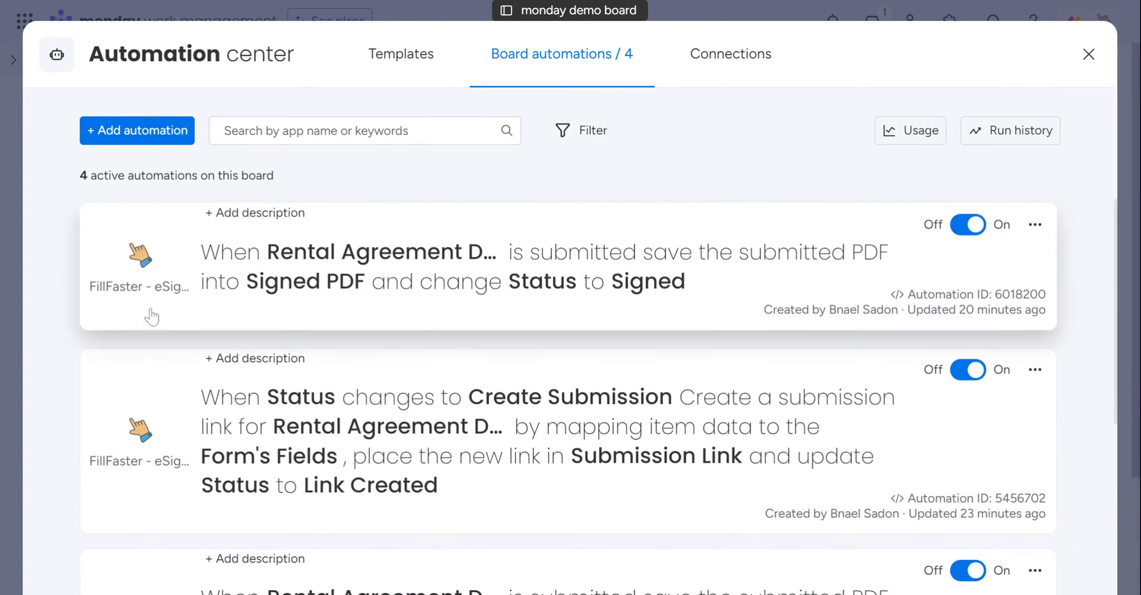
{"action": "left_click", "coordinate": [137, 148]}
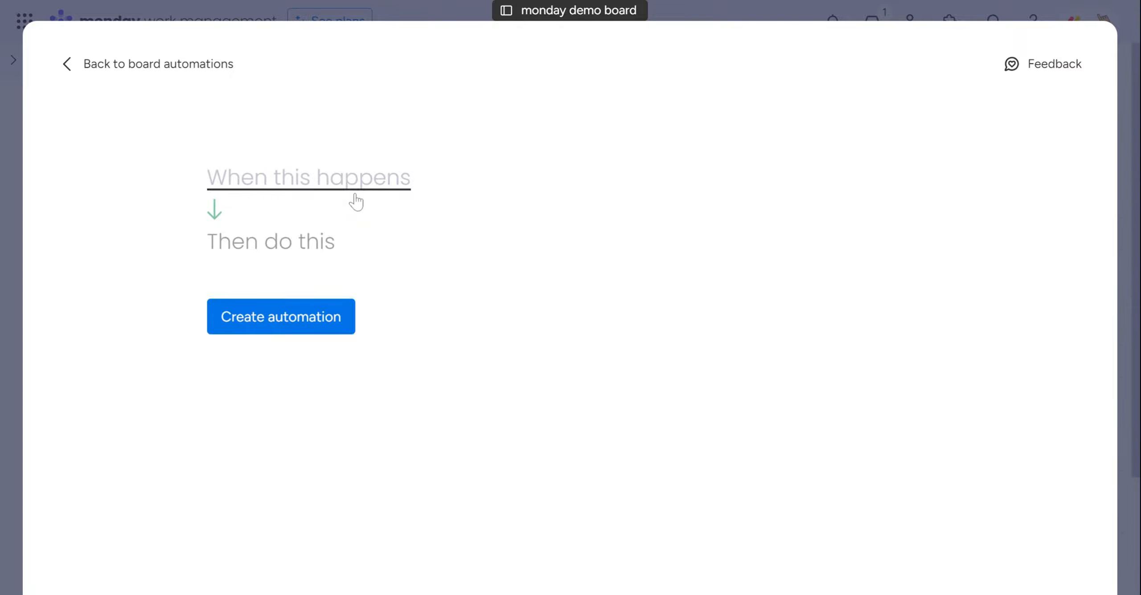
{"action": "left_click", "coordinate": [333, 187]}
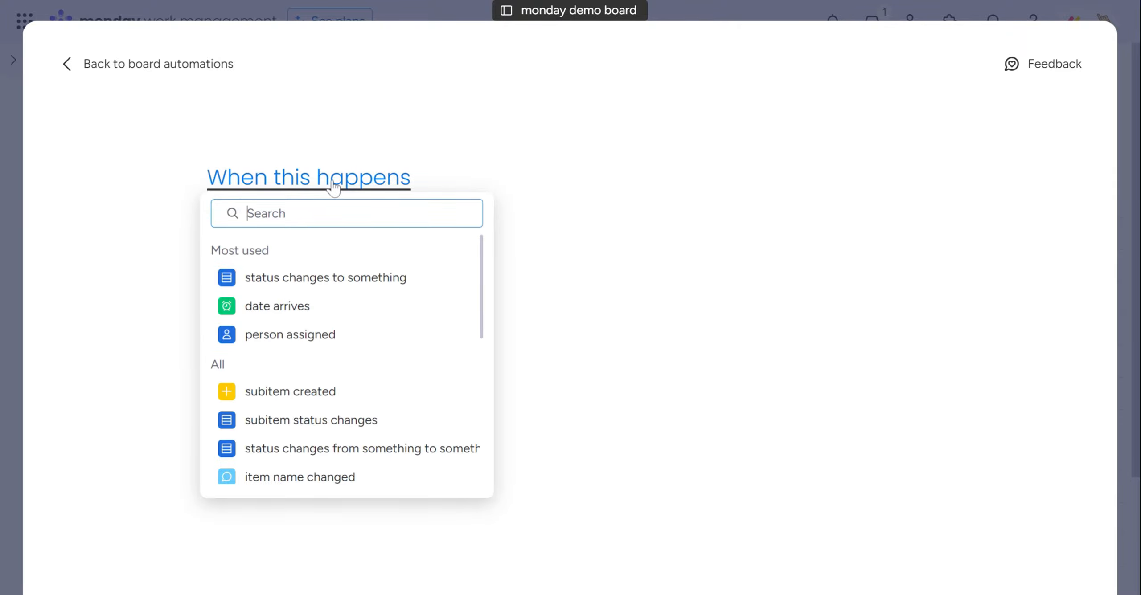
{"action": "type", "text": "fillf"}
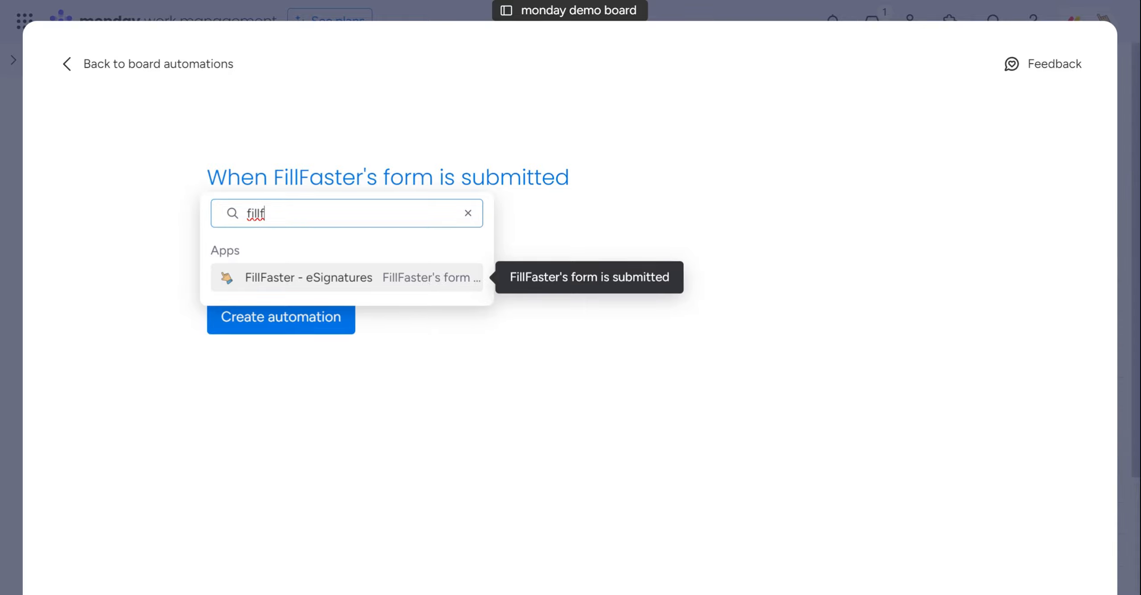
{"action": "left_click", "coordinate": [419, 280]}
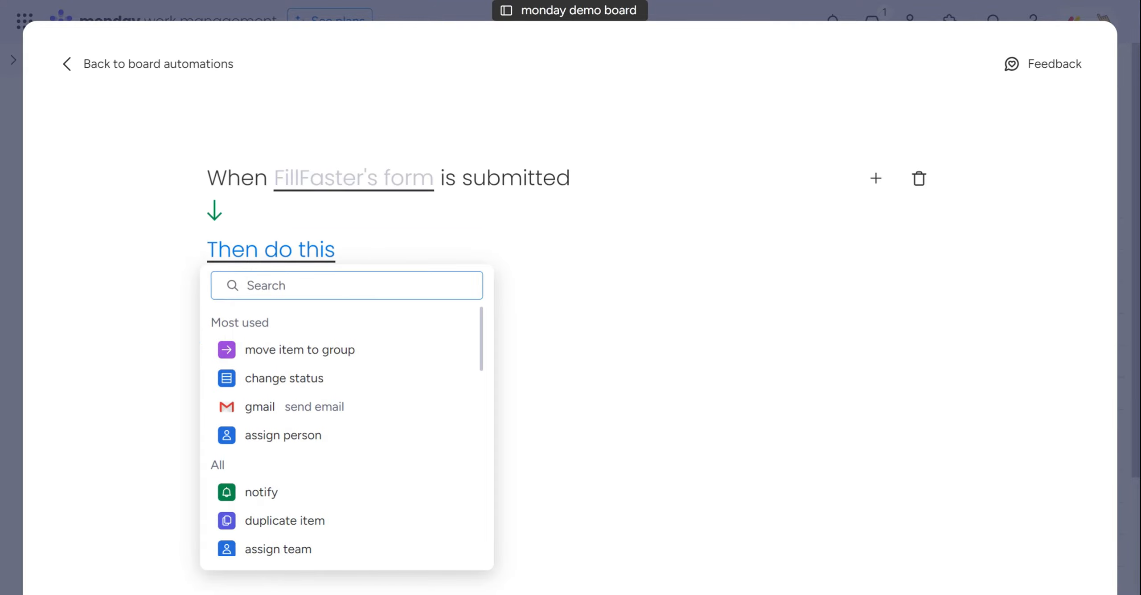
{"action": "left_click", "coordinate": [384, 190]}
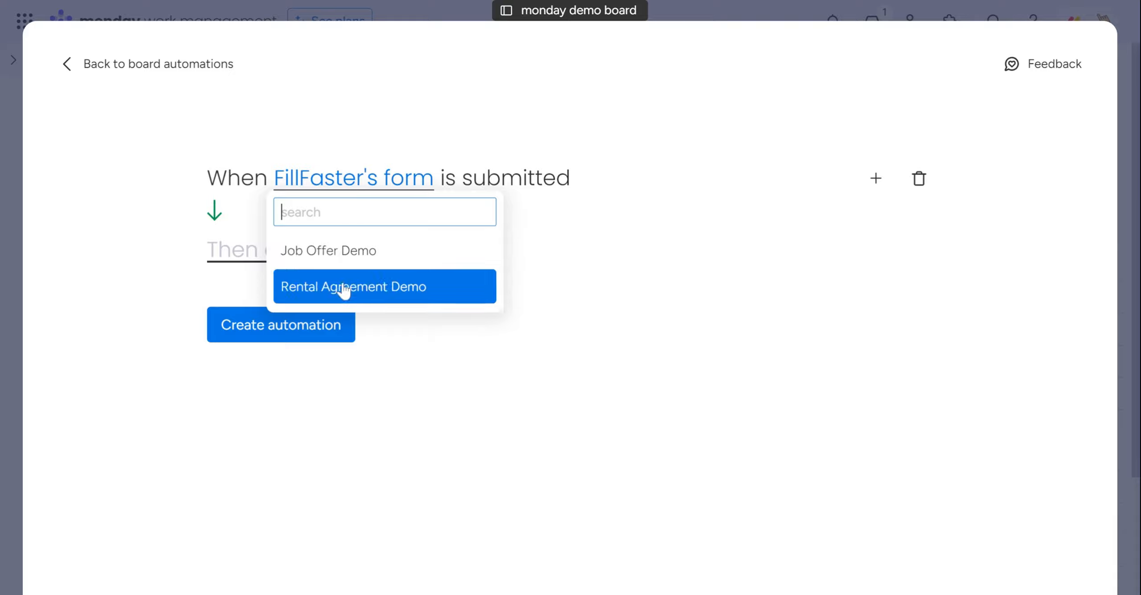
{"action": "left_click", "coordinate": [338, 286]}
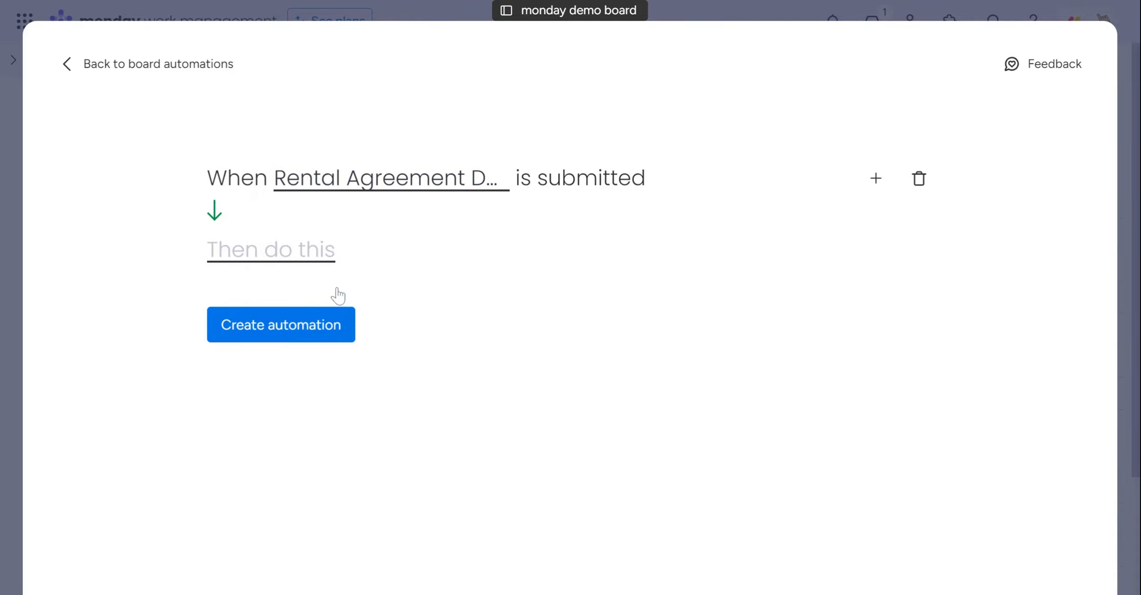
Add the FillFaster Save Submitted PDF action to the automation, saving the file into the Signed PDF column
{"action": "left_click", "coordinate": [276, 258]}
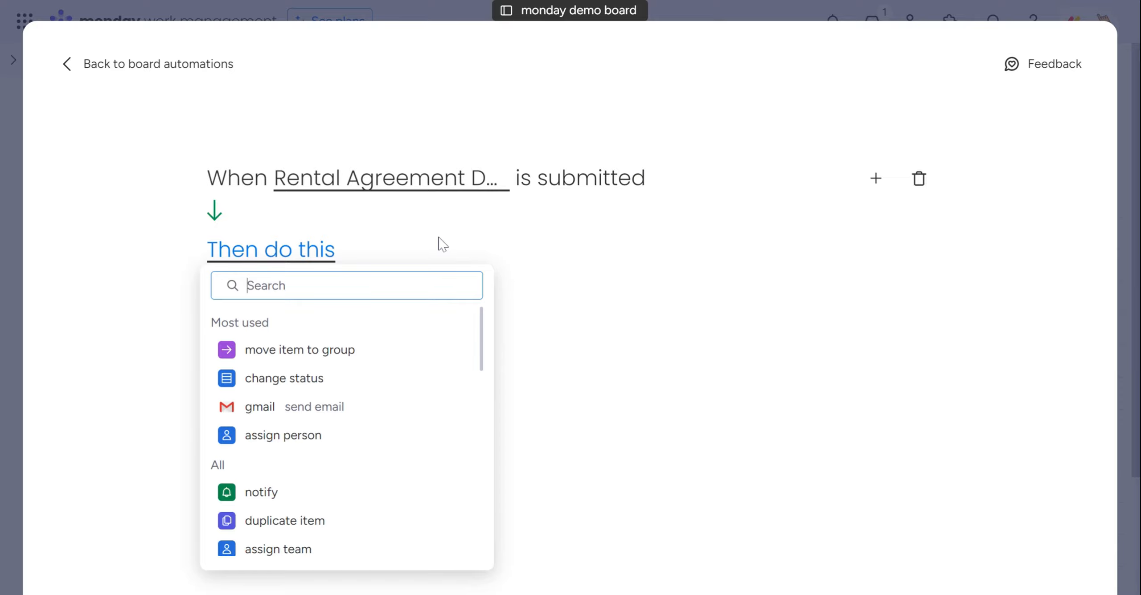
{"action": "type", "text": "fill"}
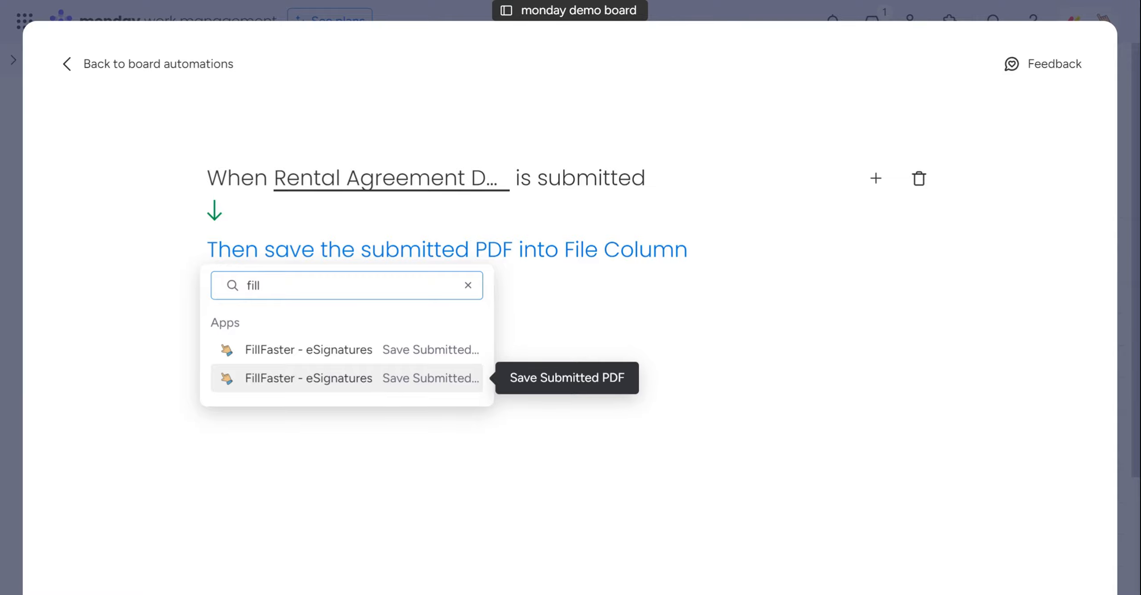
{"action": "left_click", "coordinate": [390, 388]}
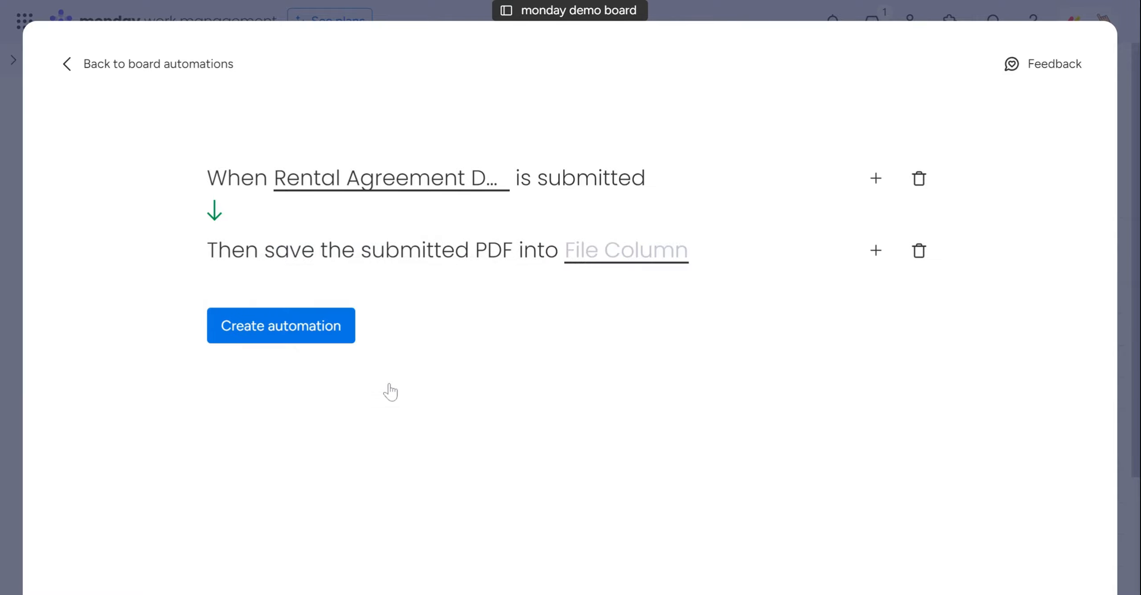
{"action": "left_click", "coordinate": [651, 259]}
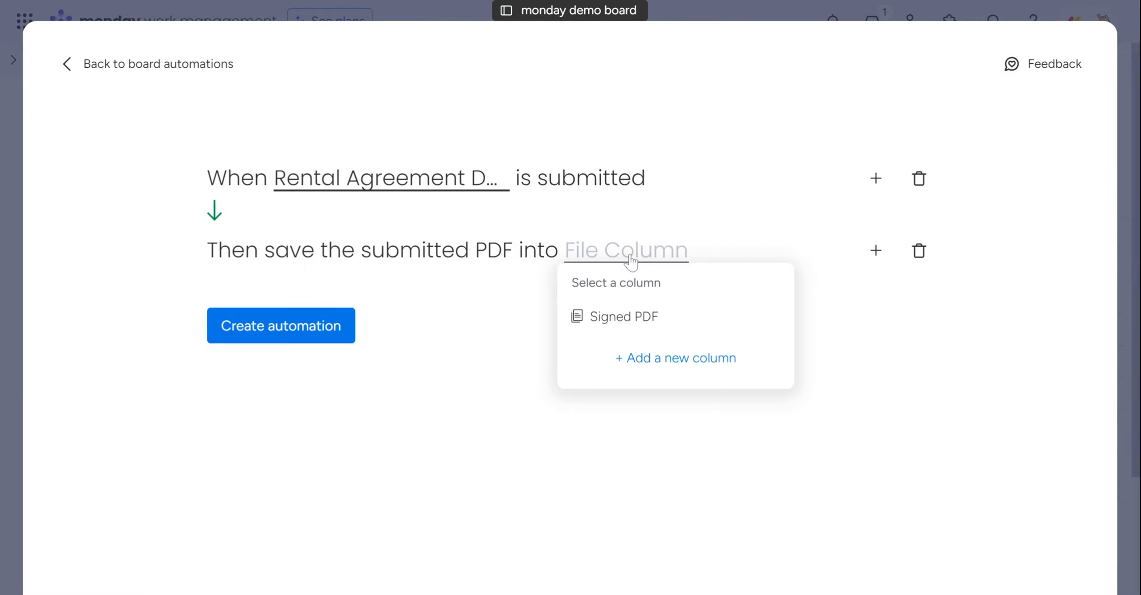
{"action": "left_click", "coordinate": [632, 325]}
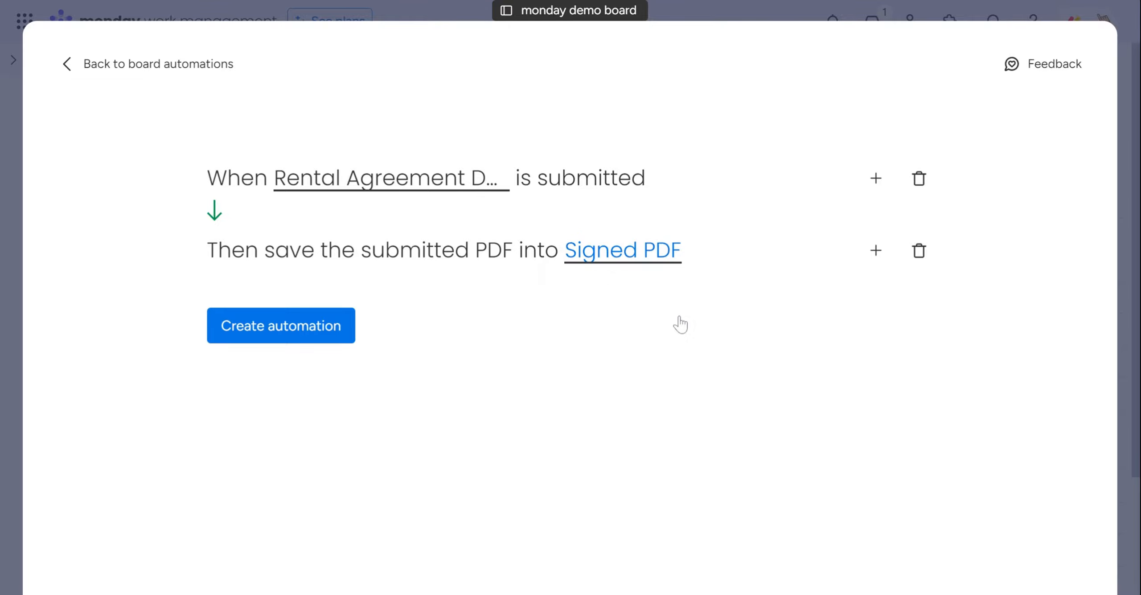